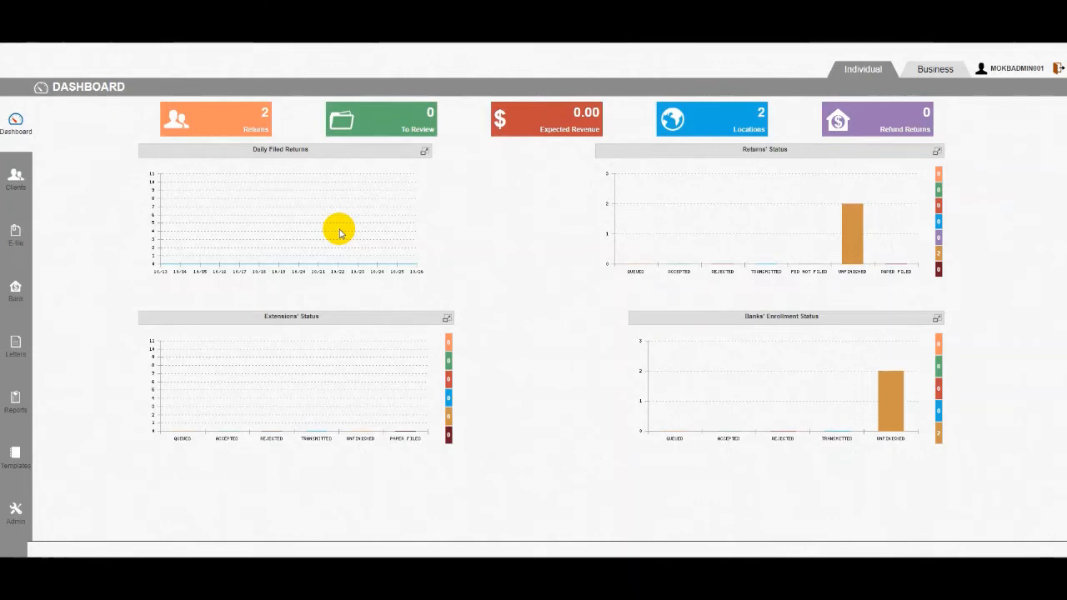
Open the reports area and browse the client return report names with the category set to All Reports.
left_click(15, 412)
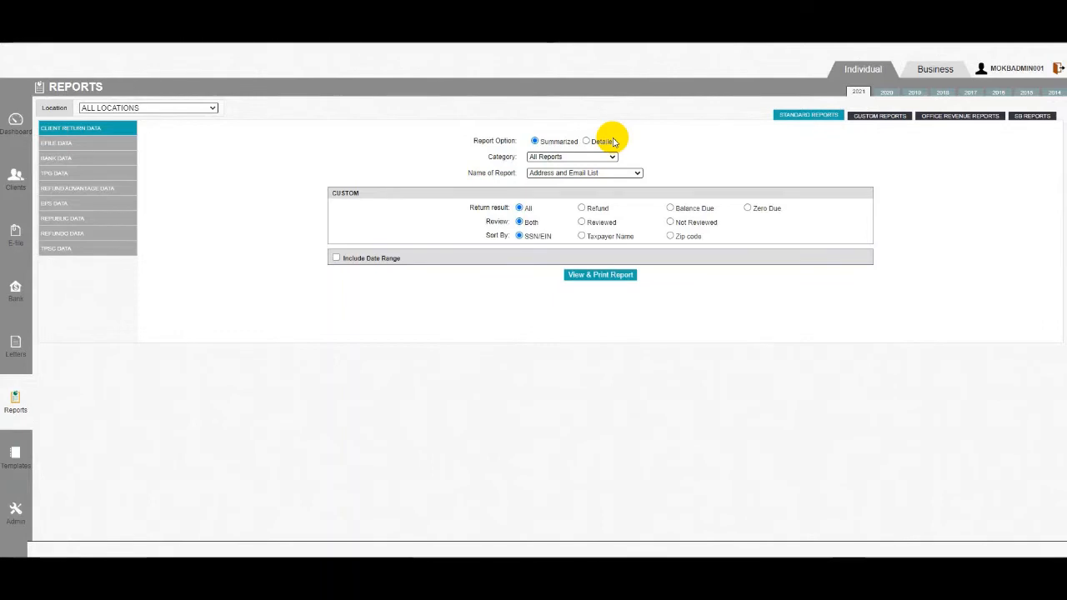
left_click(568, 161)
left_click(550, 166)
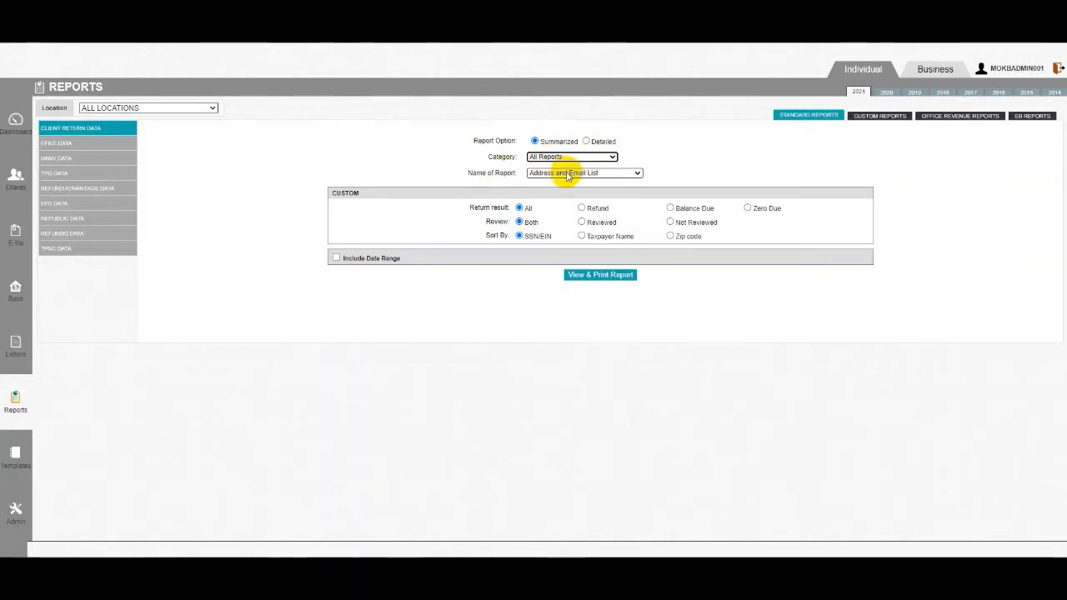
left_click(566, 174)
left_click_drag(638, 195, 655, 178)
left_click(658, 167)
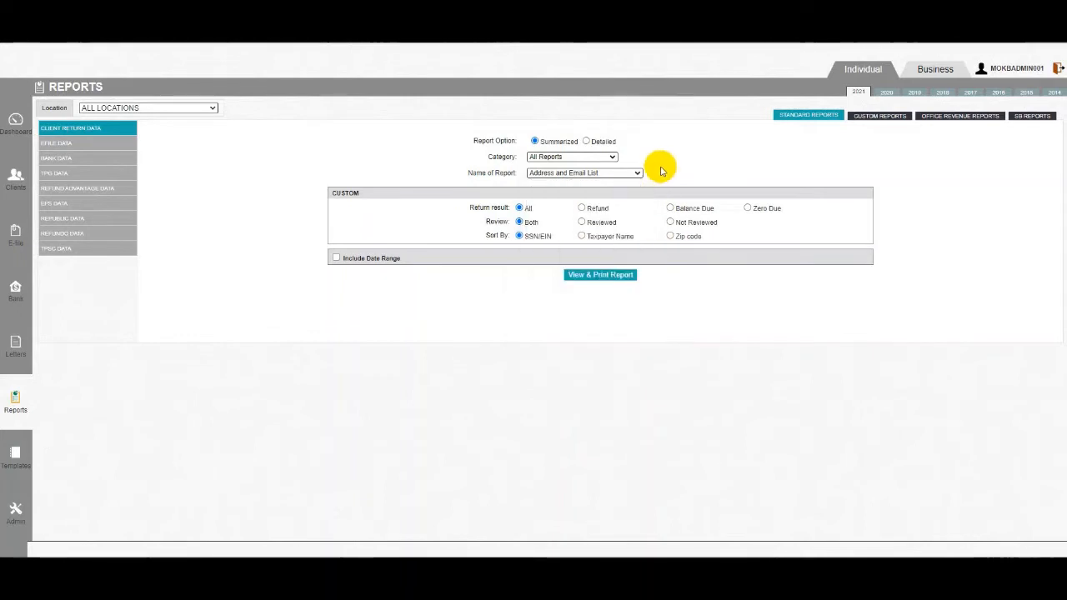
Filter the client return reports to the Return Details category and review its report names.
left_click(613, 159)
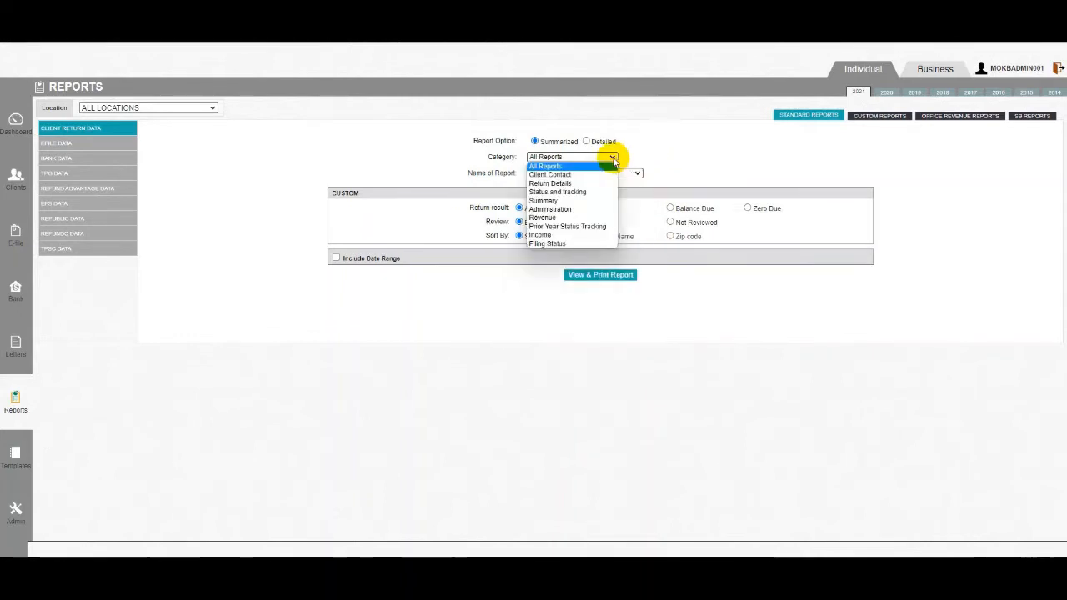
left_click(575, 184)
left_click(555, 174)
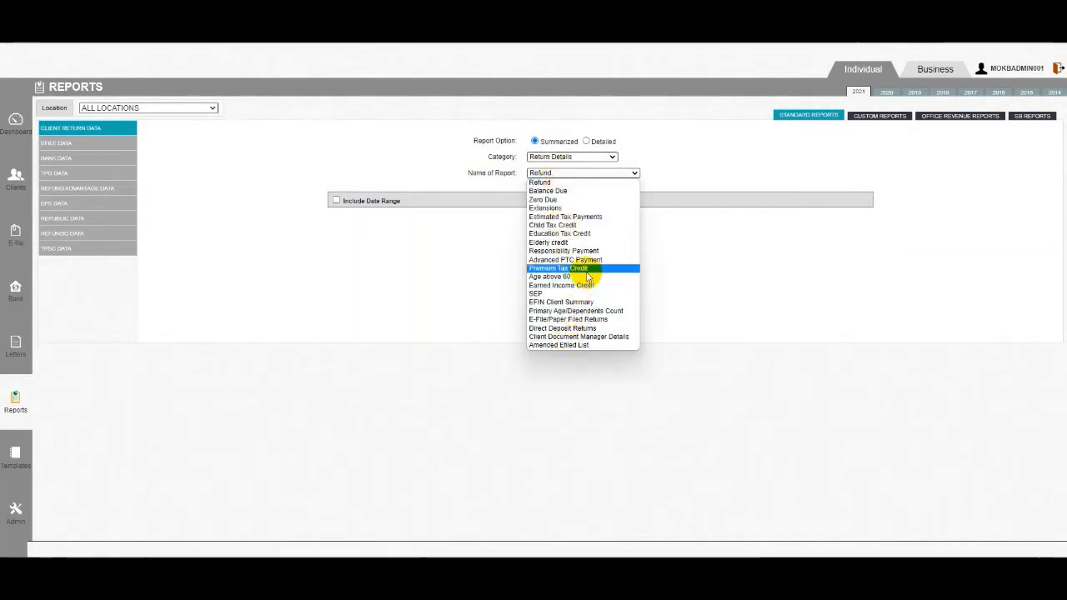
left_click(603, 159)
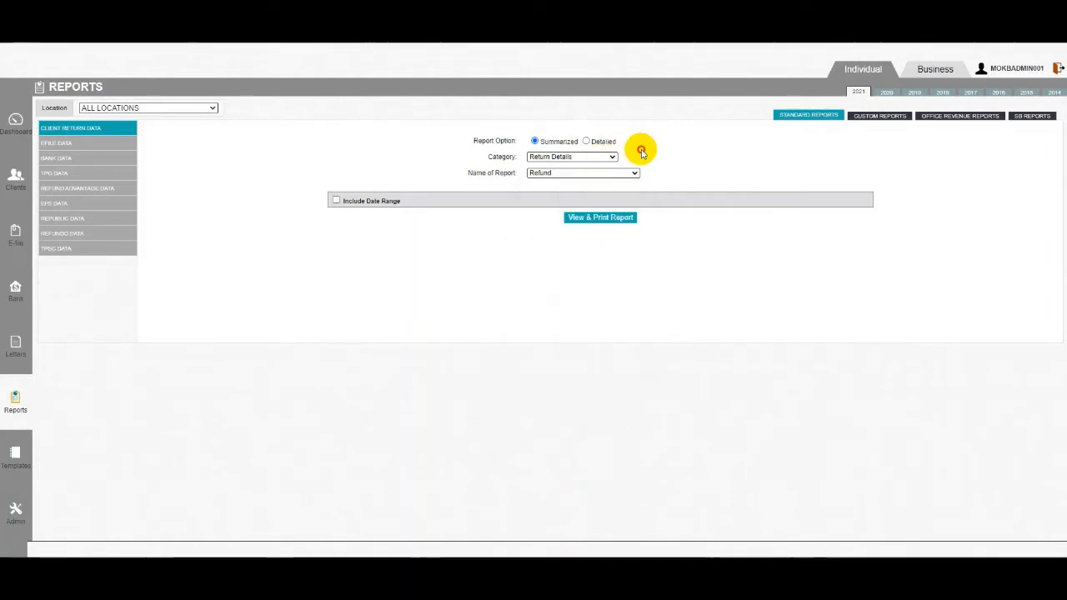
Filter the client return reports to the Client Contact category and review its report names.
left_click(609, 158)
left_click(588, 175)
left_click(587, 173)
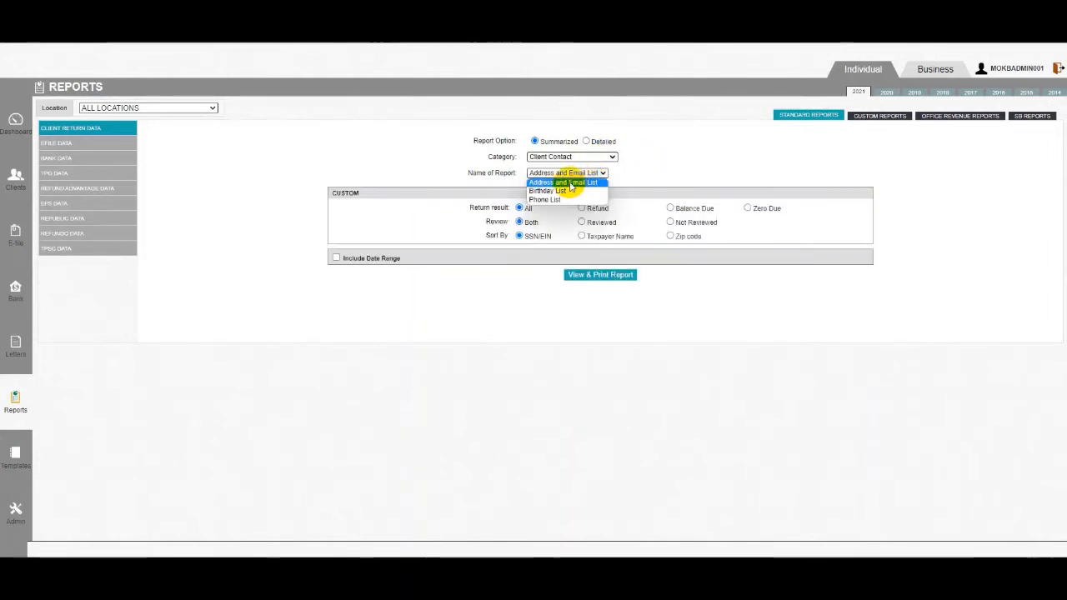
left_click(634, 167)
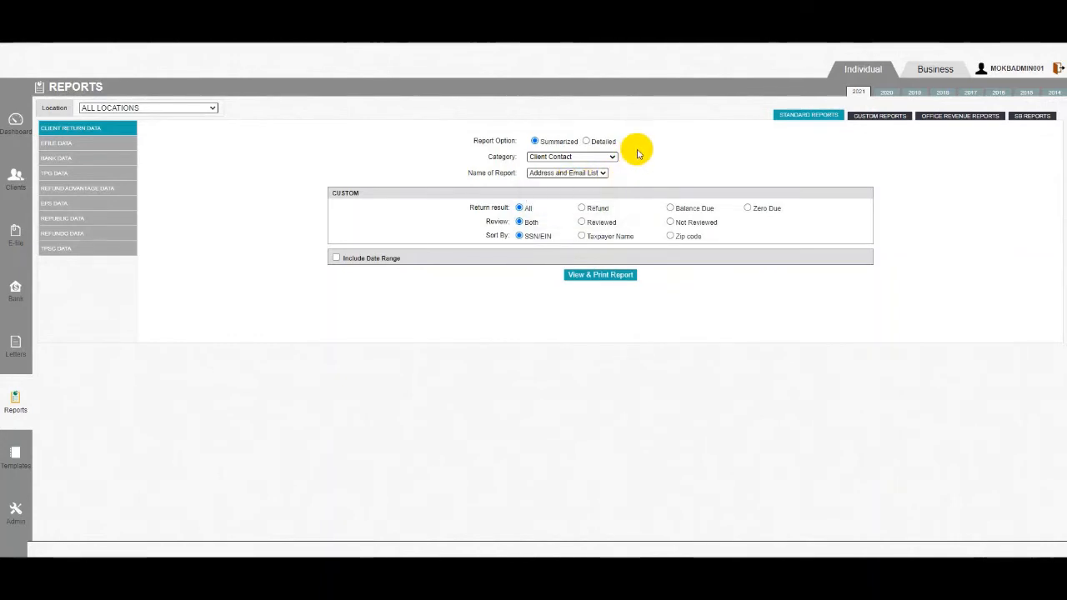
Set the category to All Reports and preview the Birthday List and Refund report options, finishing on Address and Email List.
left_click(583, 157)
left_click(573, 165)
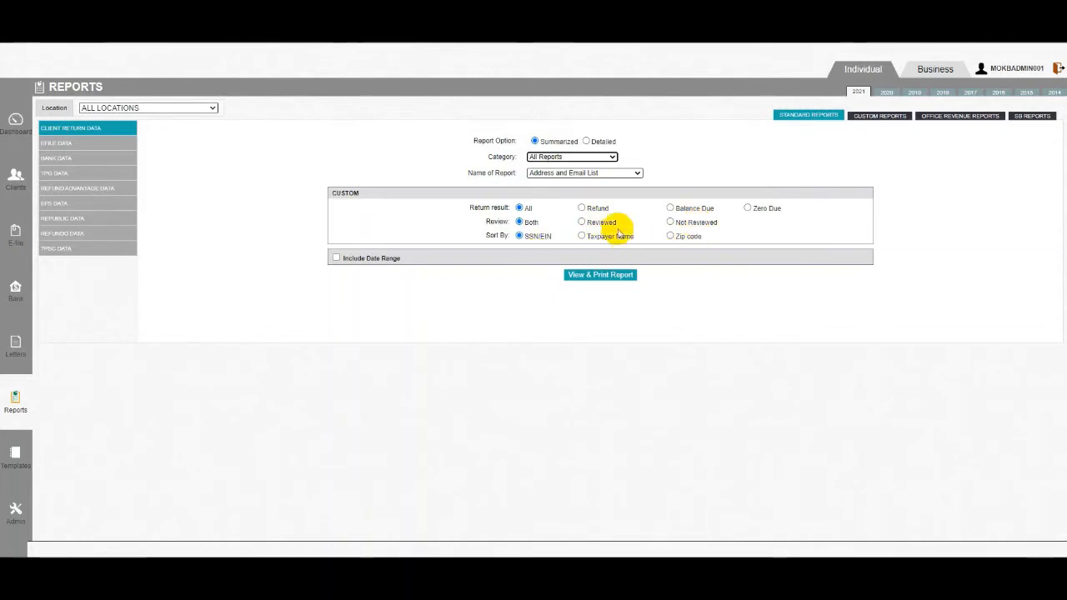
left_click(637, 173)
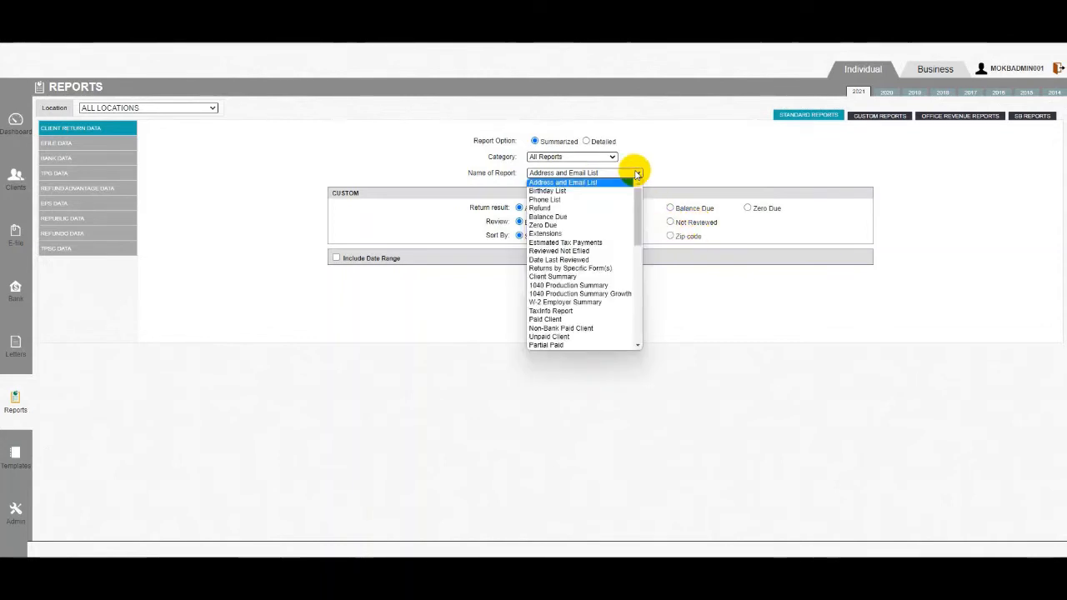
left_click(599, 192)
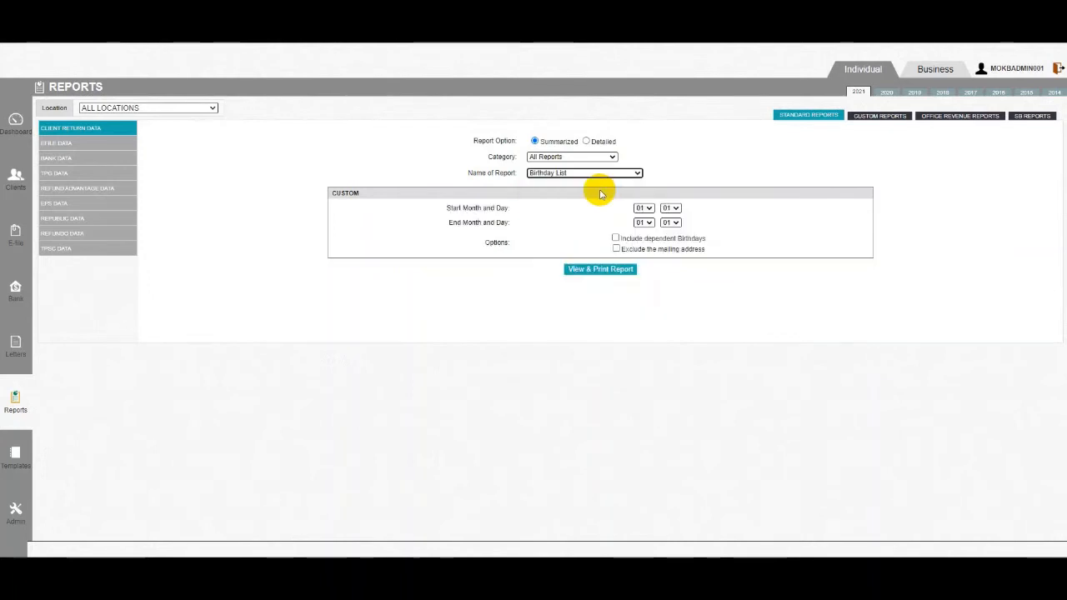
left_click(619, 173)
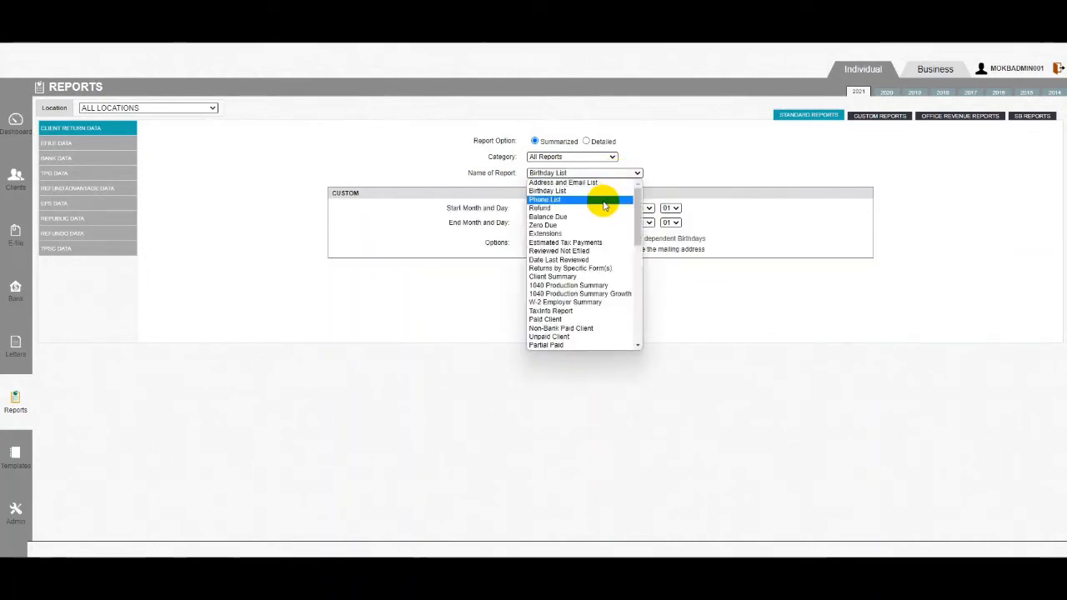
left_click(605, 208)
left_click(603, 174)
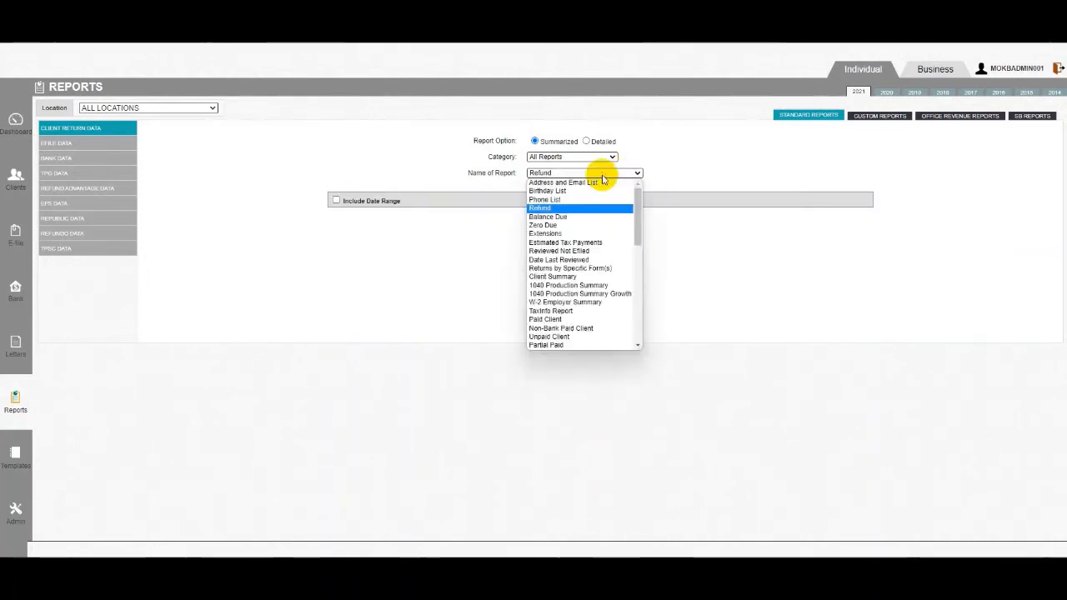
left_click(603, 180)
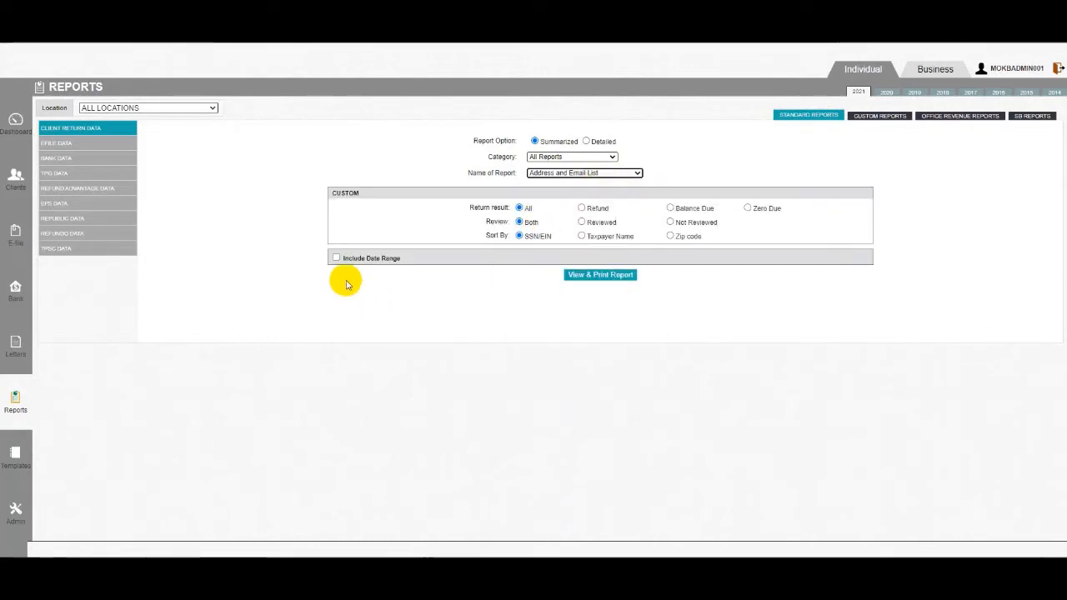
Include a date range to review its date options, and exclude it again.
left_click(336, 259)
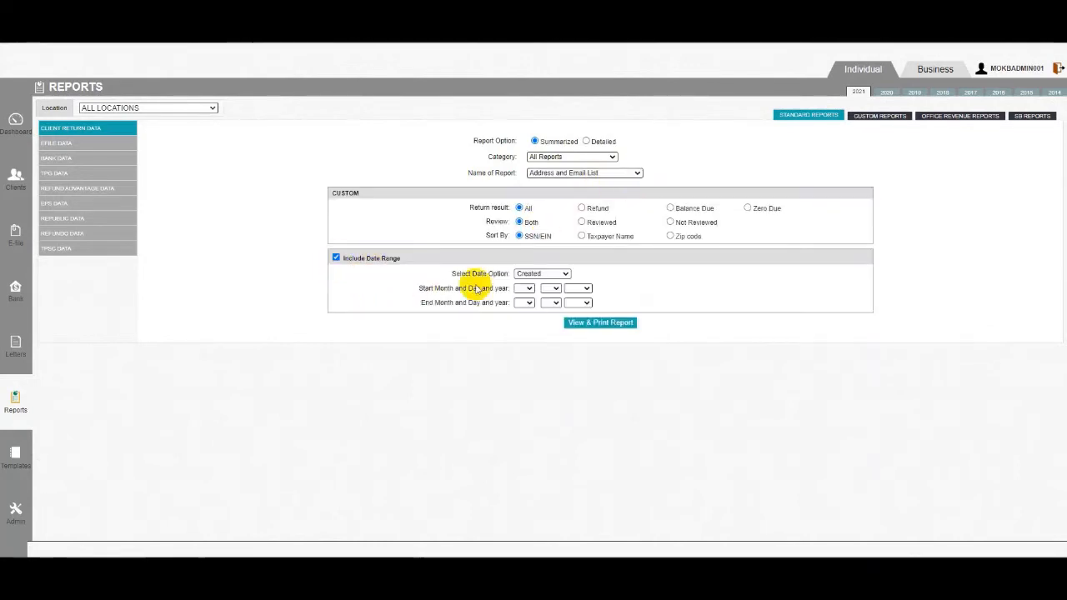
left_click(566, 275)
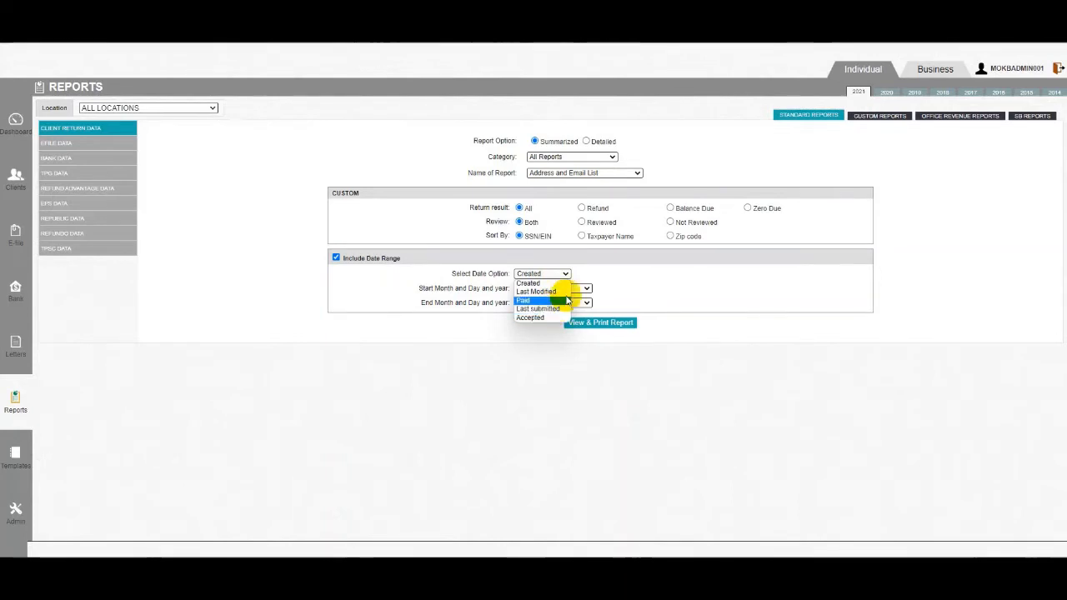
left_click(335, 257)
left_click(334, 258)
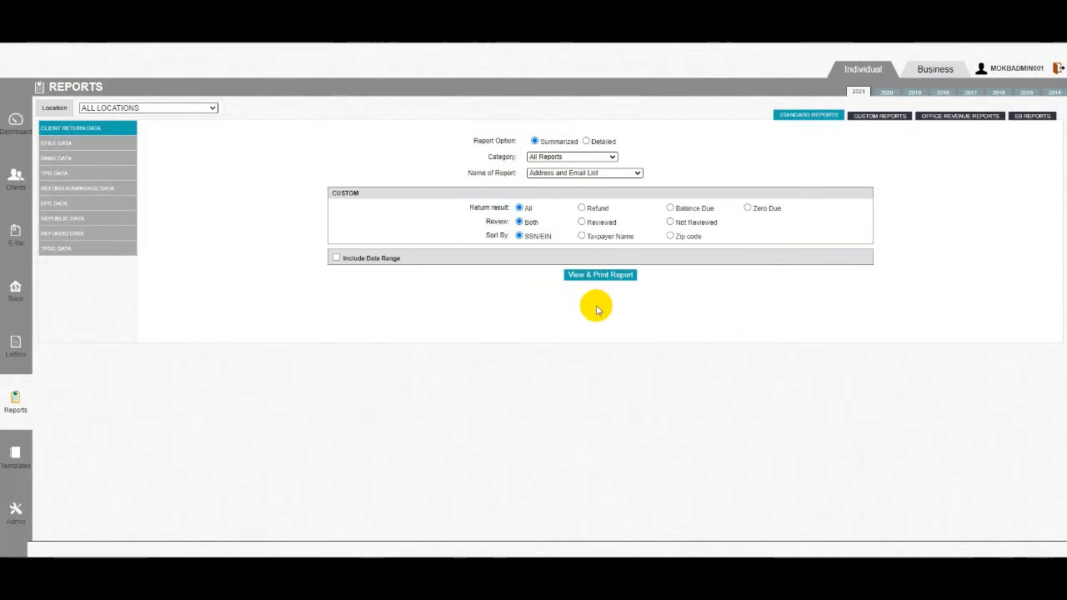
Generate the summarized Address and Email List report, view the client details behind MAINSTREET004's total returns, and close both report windows.
left_click(597, 276)
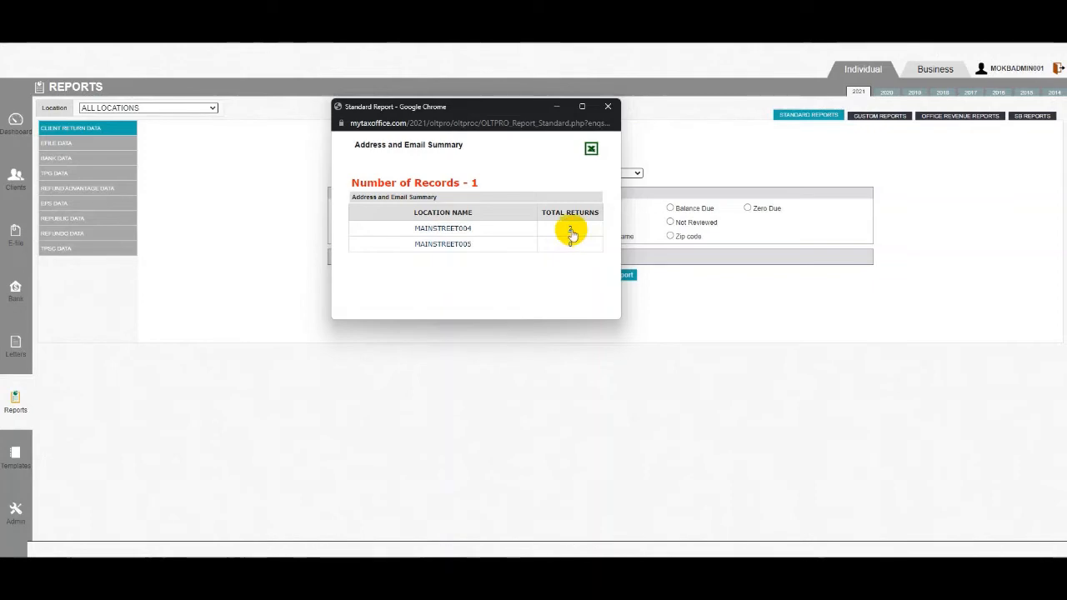
left_click(570, 230)
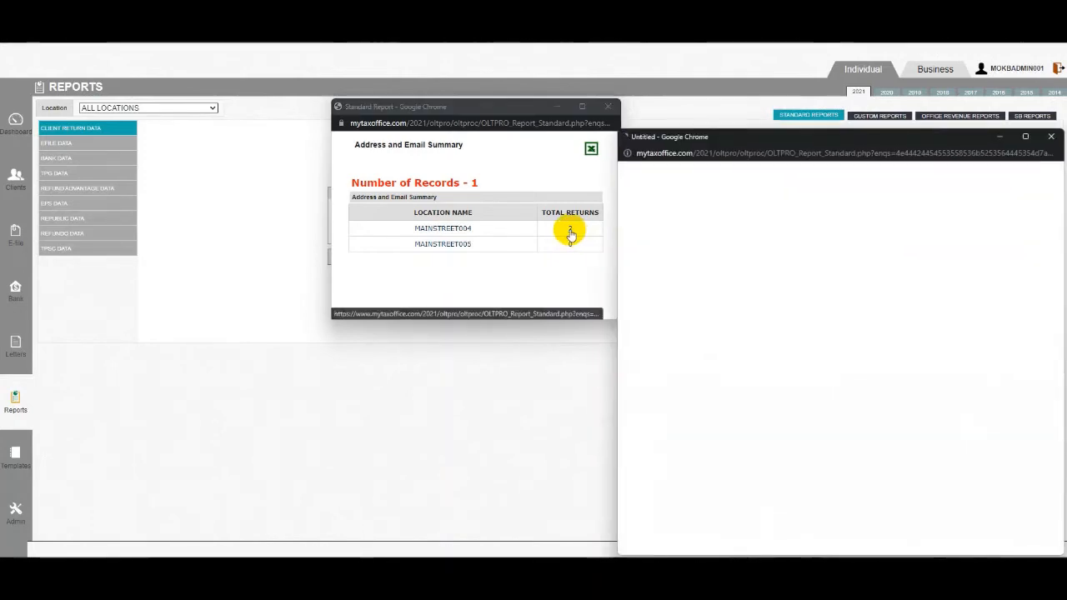
left_click_drag(723, 140, 630, 102)
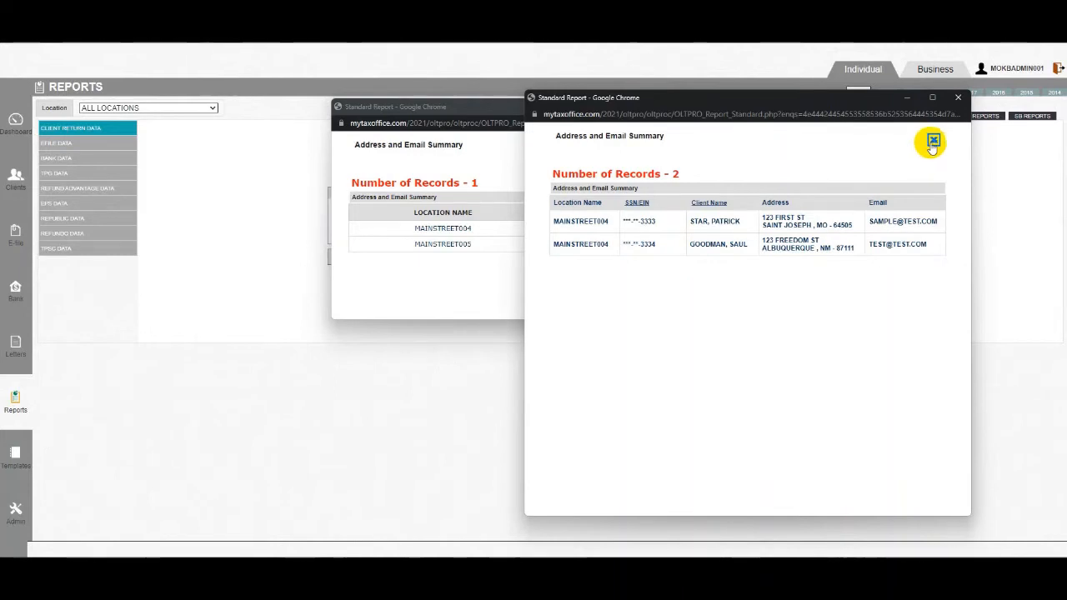
left_click(960, 101)
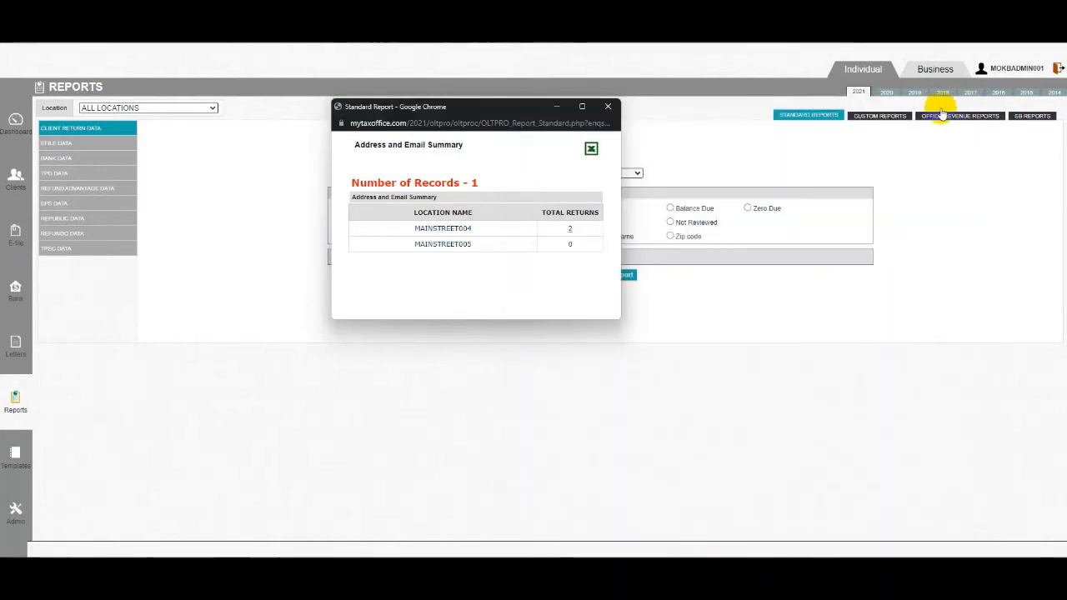
left_click(612, 107)
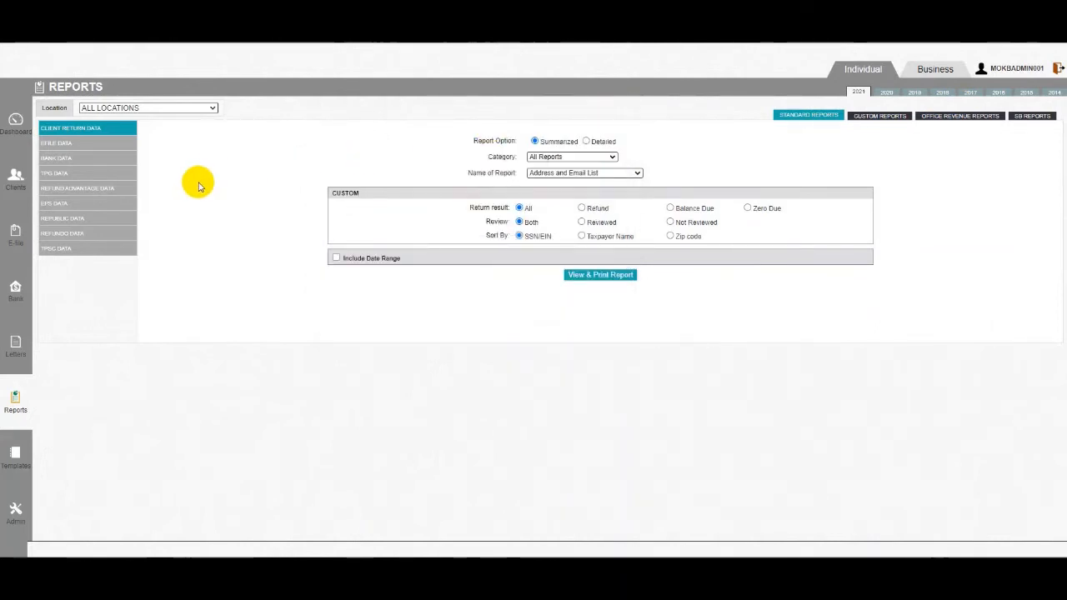
Open the EFile Data reports and review the available report names.
left_click(79, 142)
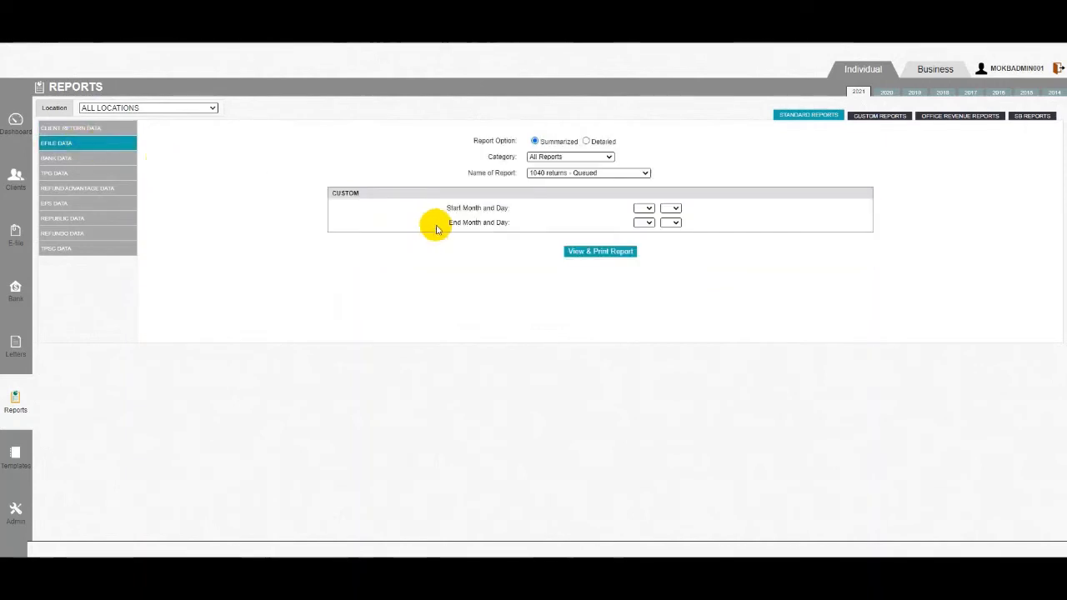
left_click(582, 173)
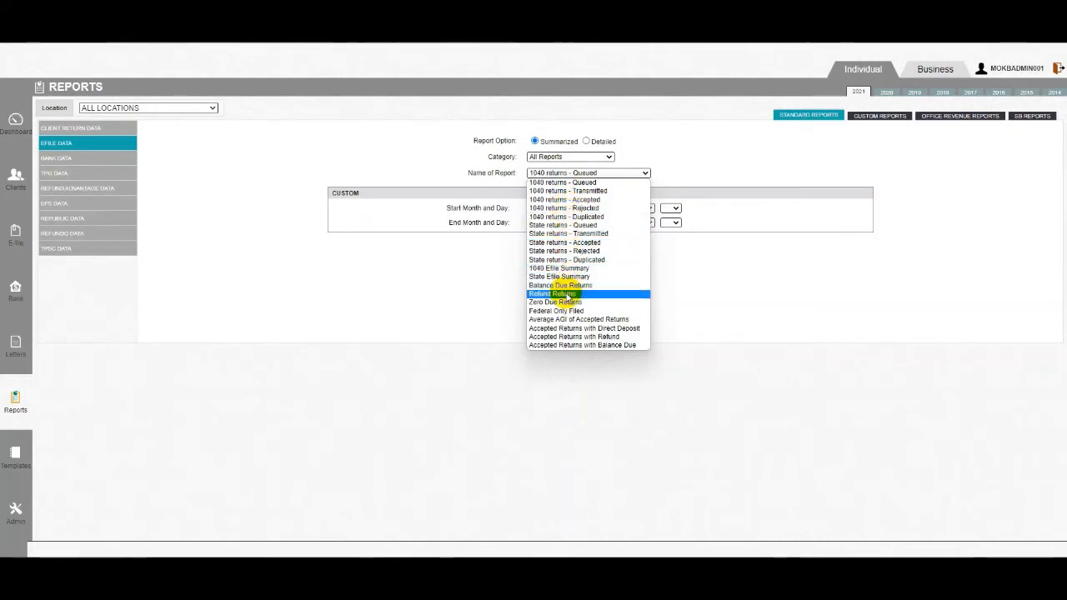
left_click(665, 142)
Set the e-file report category to EFile Summary and review the report names it offers.
left_click(597, 157)
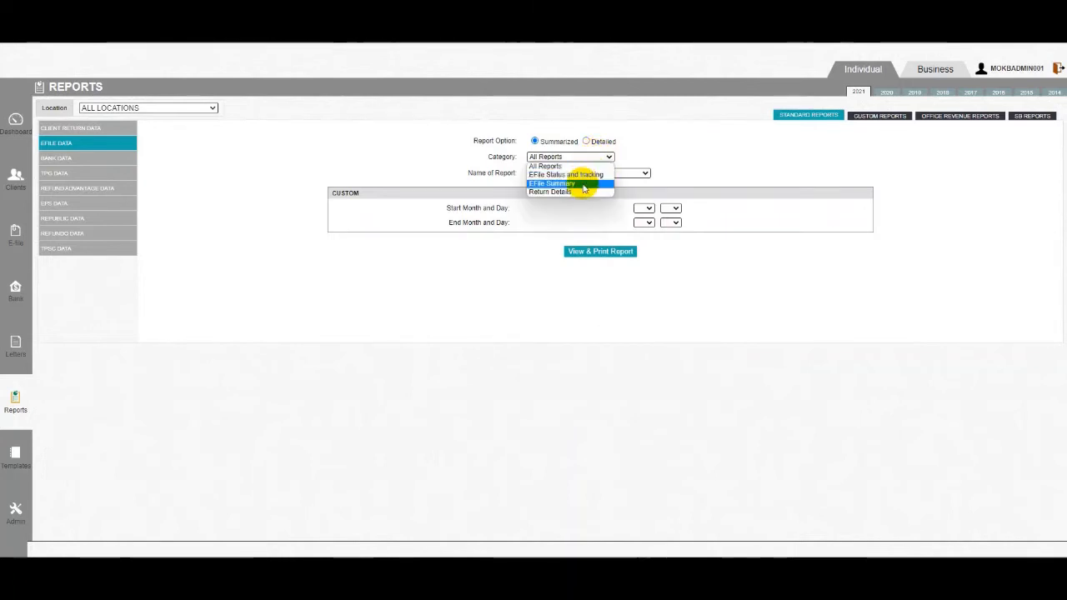
left_click(584, 184)
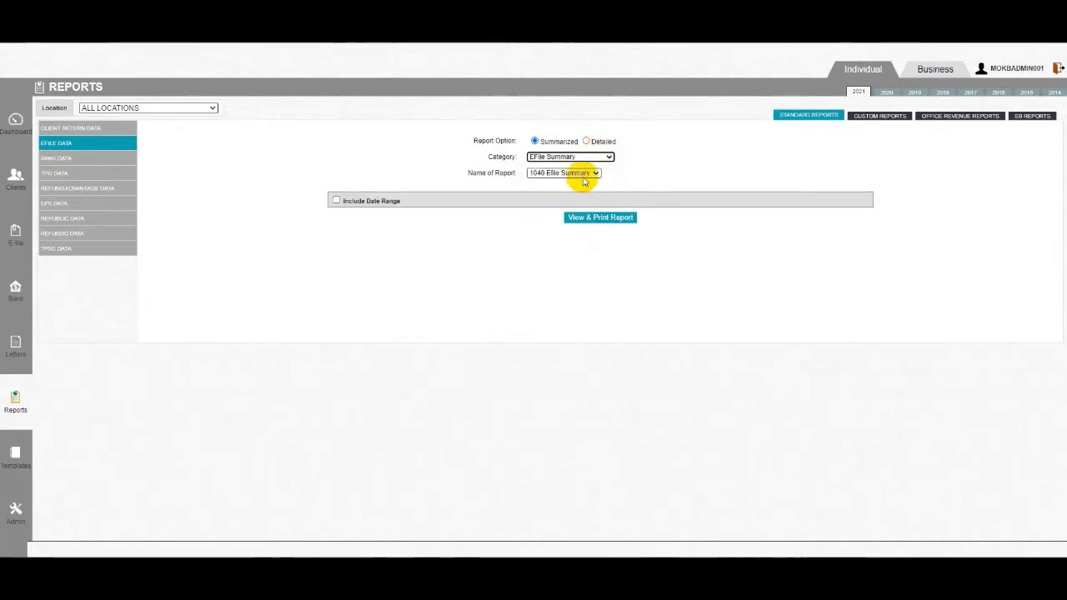
left_click(582, 175)
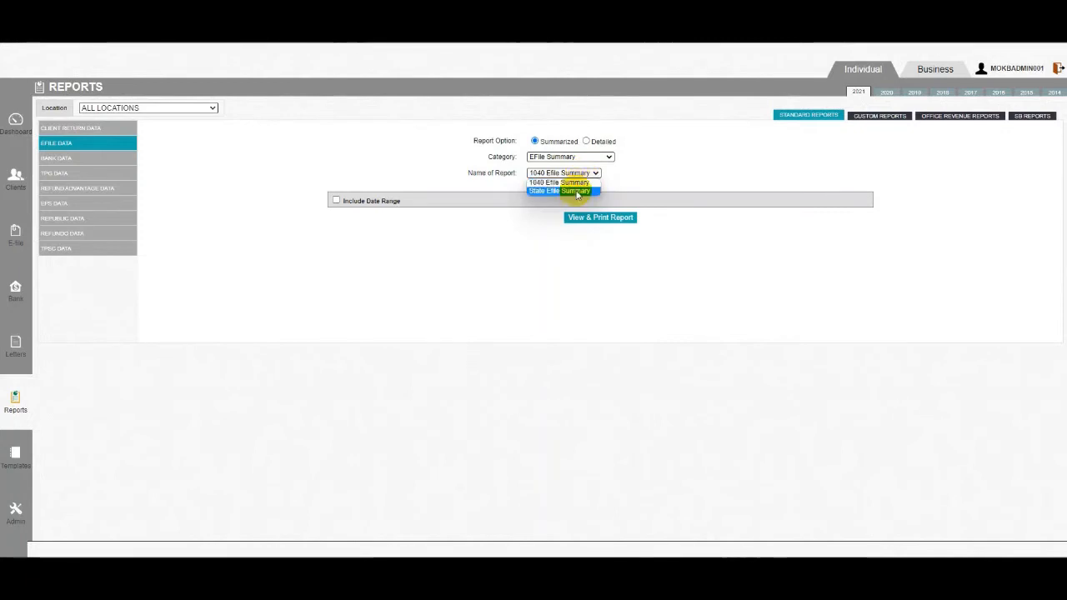
left_click(613, 183)
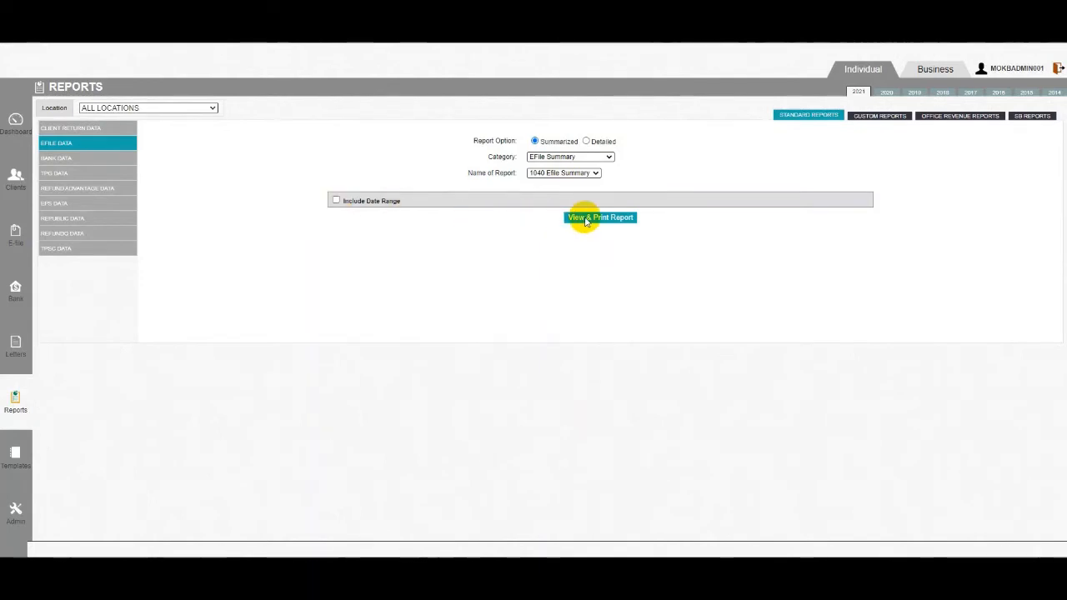
Open the Bank Data reports and review the available report categories.
left_click(116, 160)
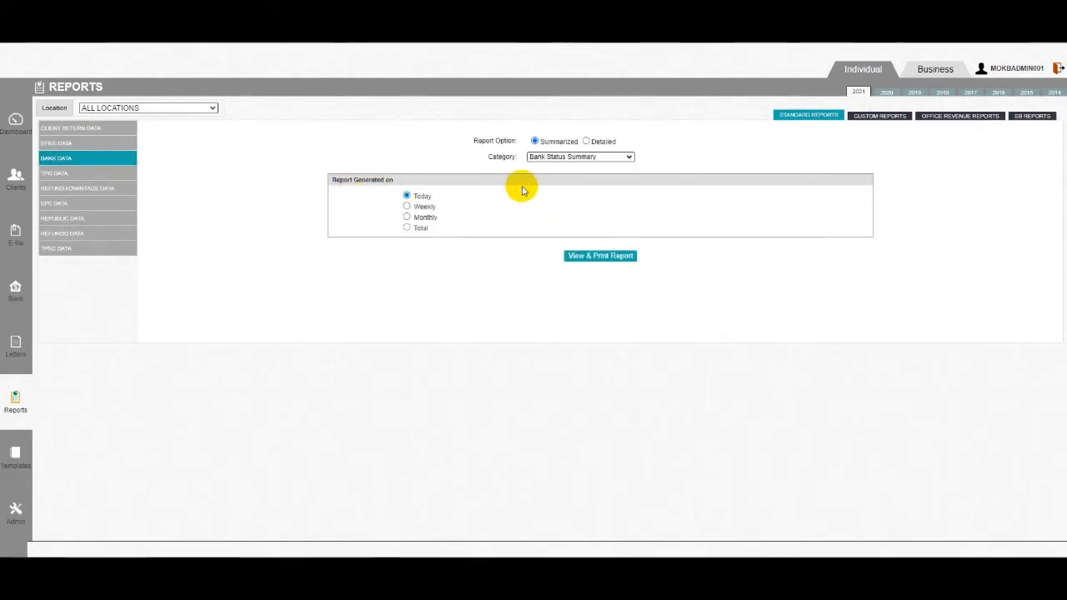
left_click(605, 157)
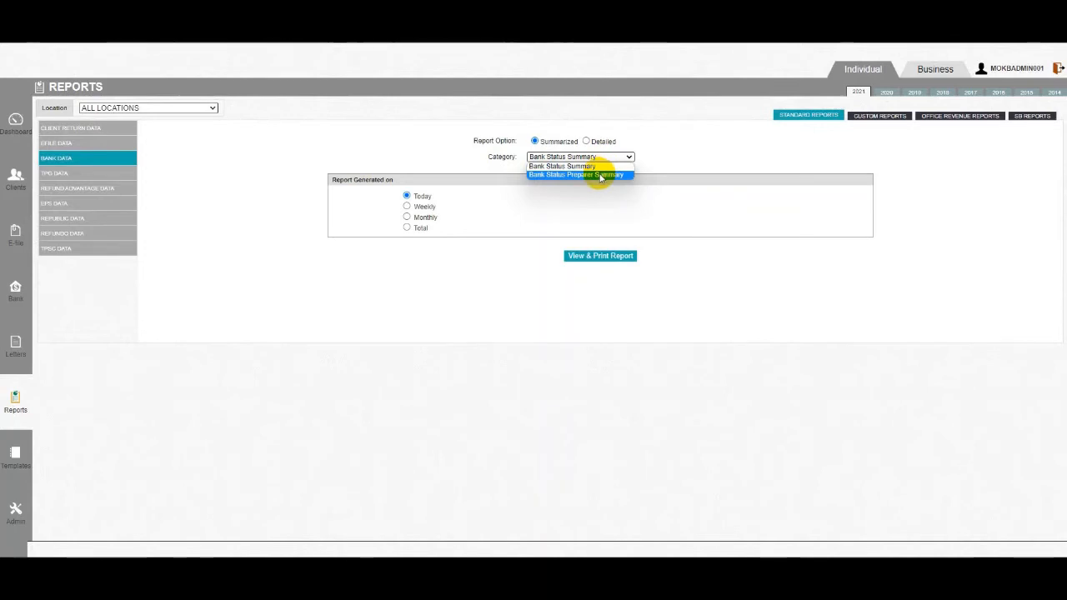
left_click(435, 156)
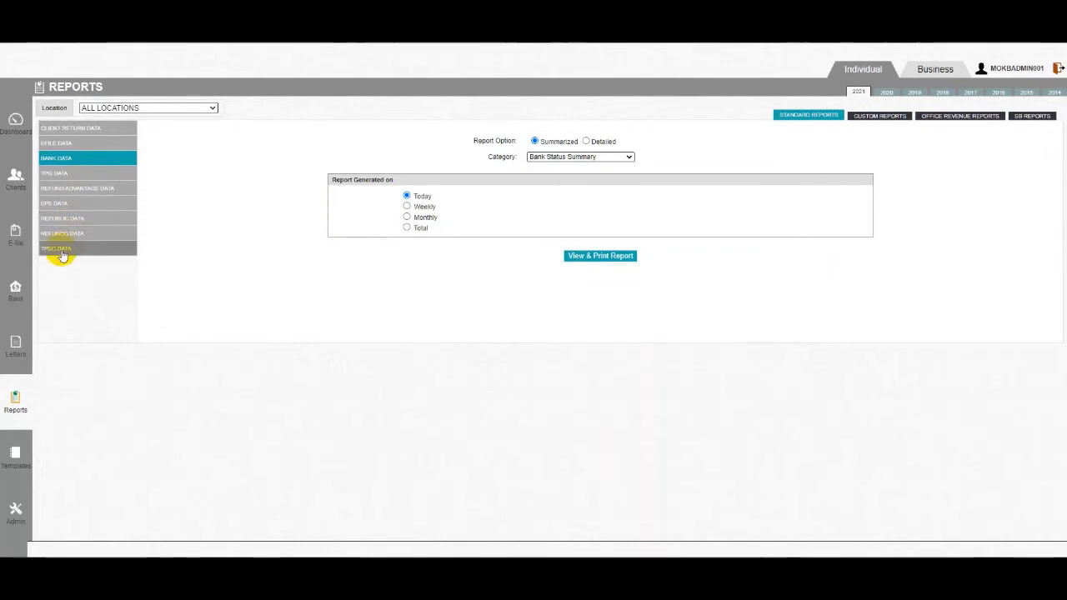
Open the TPG Data reports and review the categories and report names they offer.
left_click(66, 175)
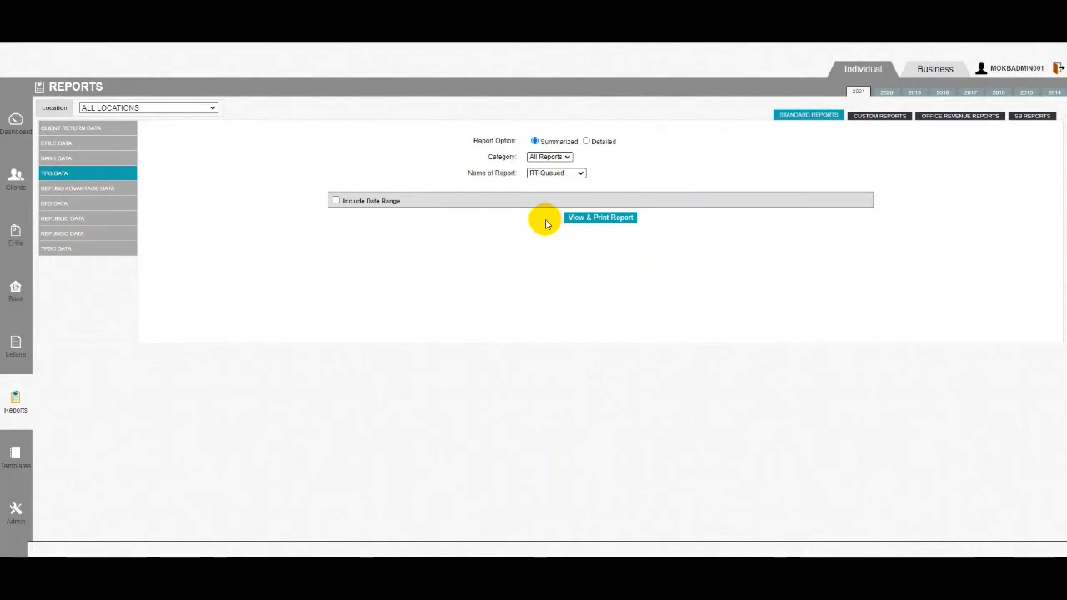
left_click(566, 158)
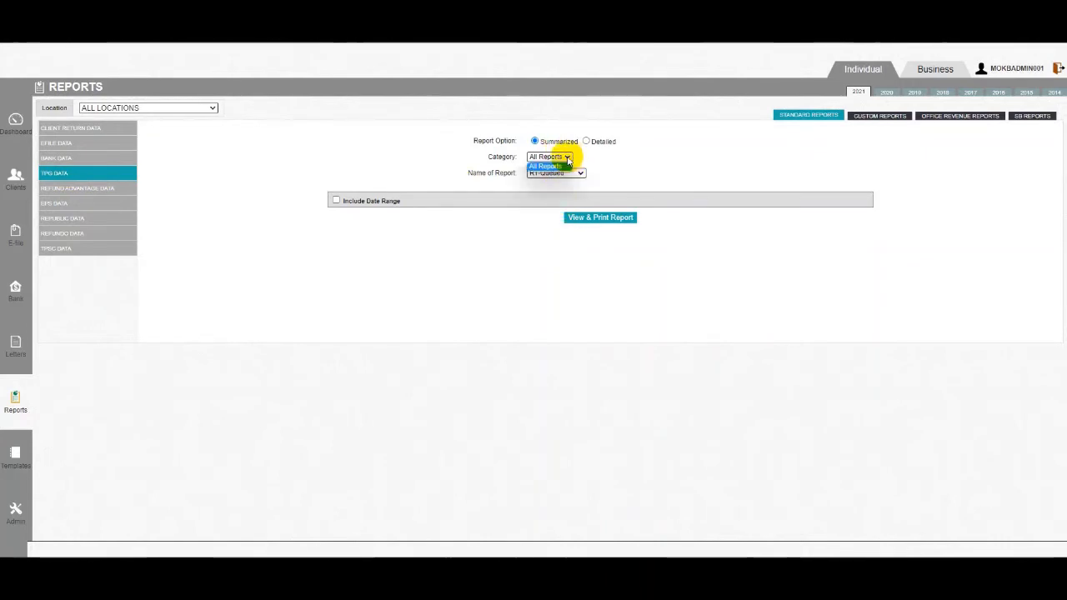
left_click(560, 166)
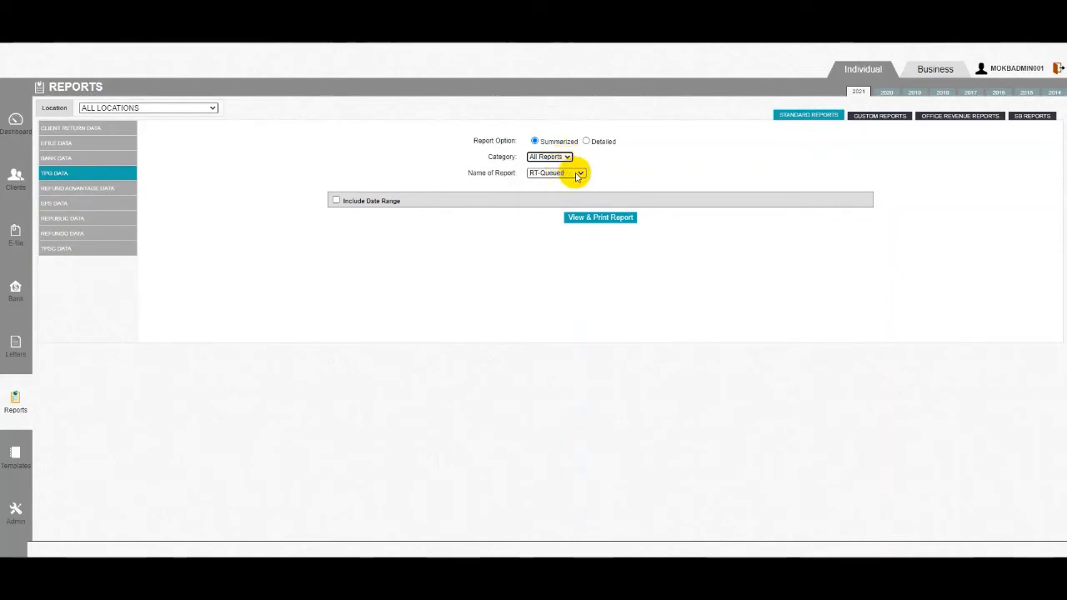
left_click(577, 174)
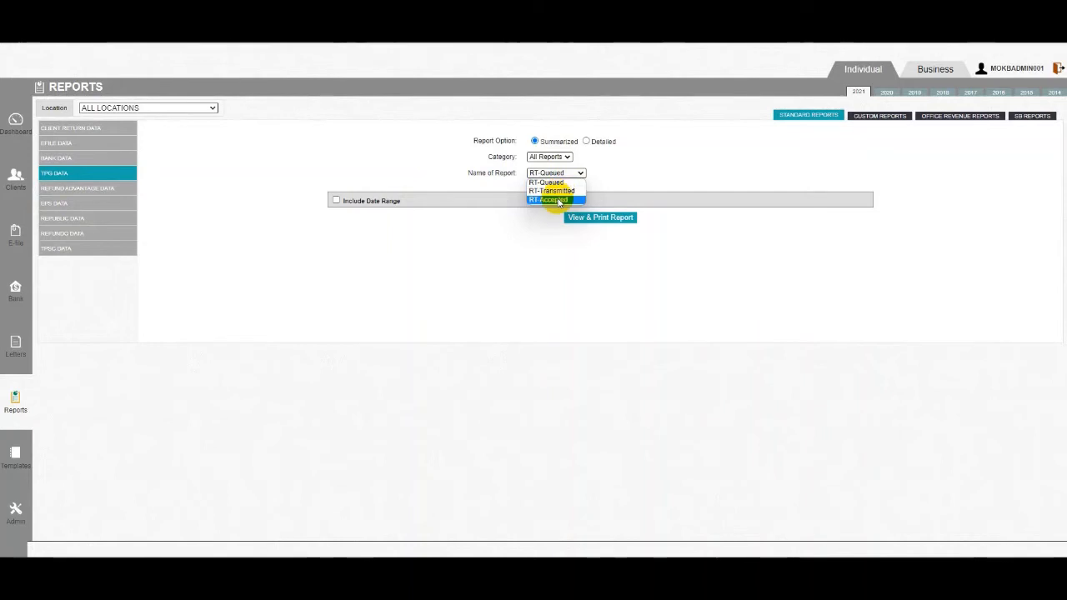
left_click(597, 170)
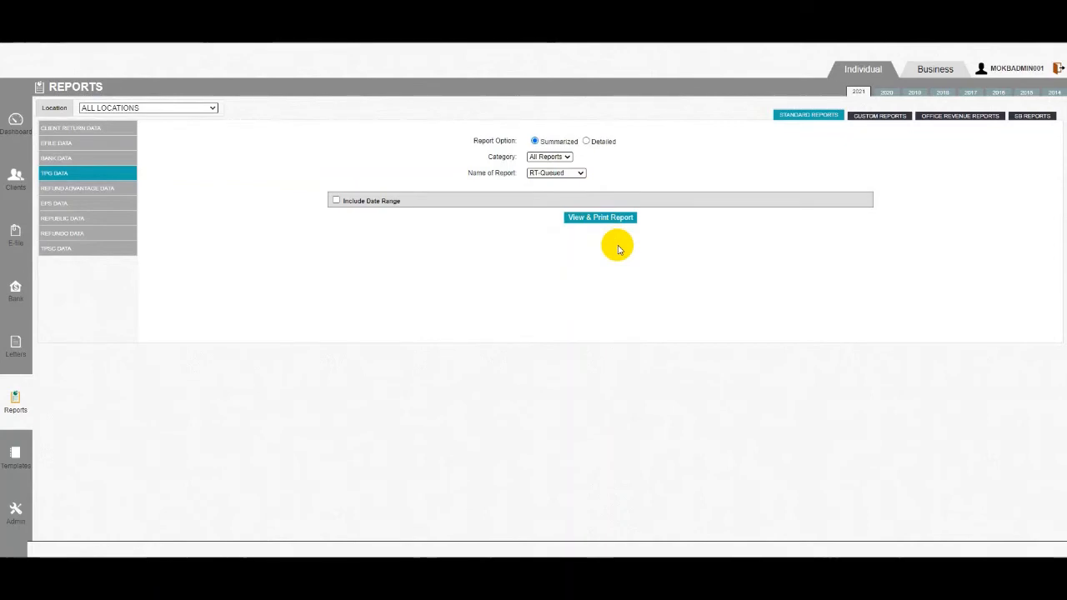
Open the custom reports, look over the Client EFile Data form, and return to the Client Return Data form.
left_click(858, 120)
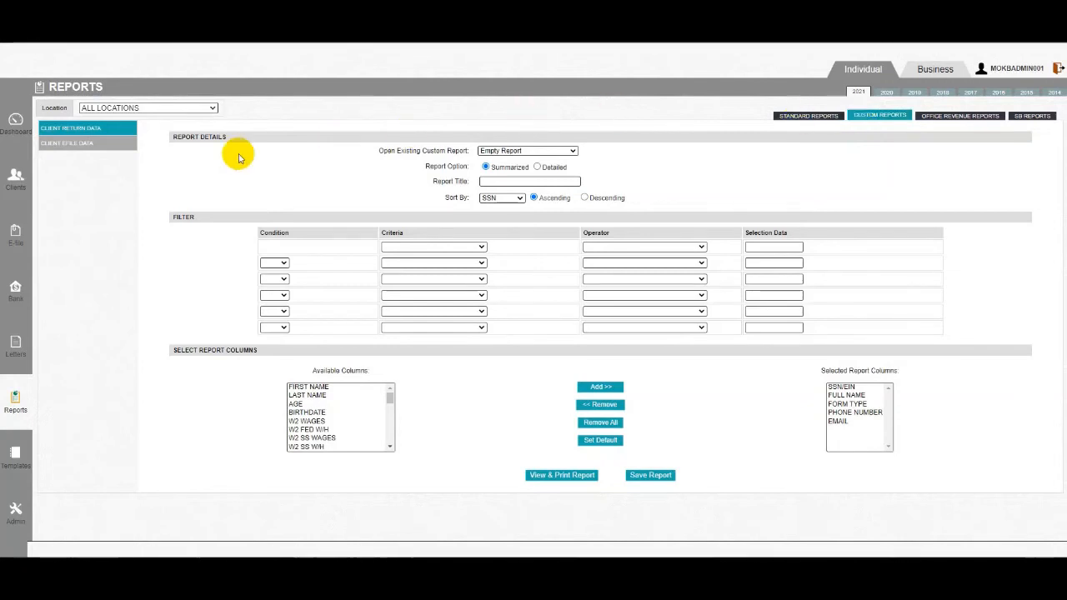
left_click(97, 143)
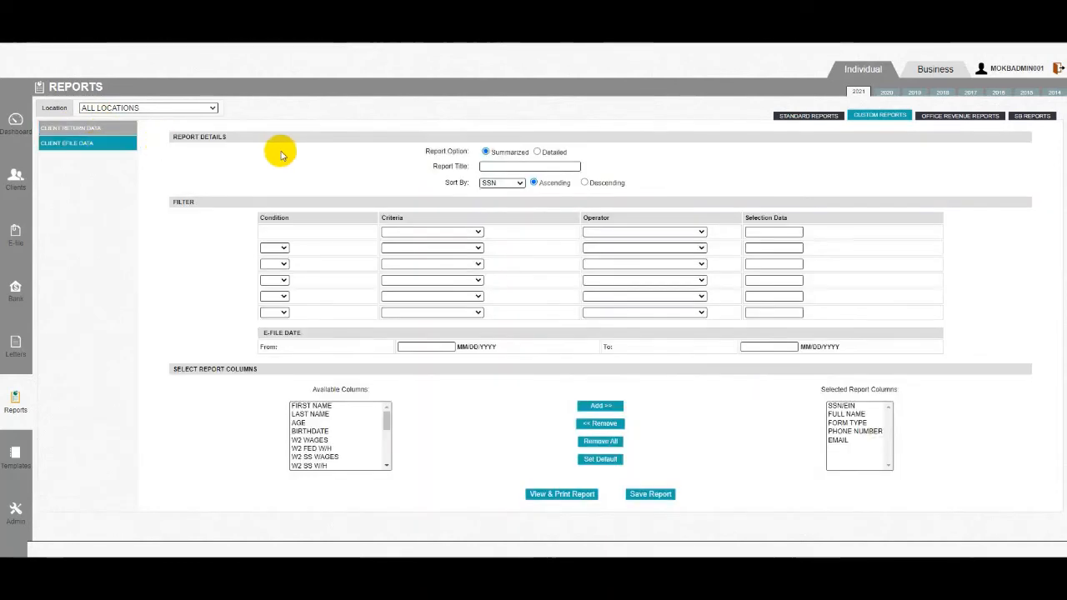
left_click(104, 128)
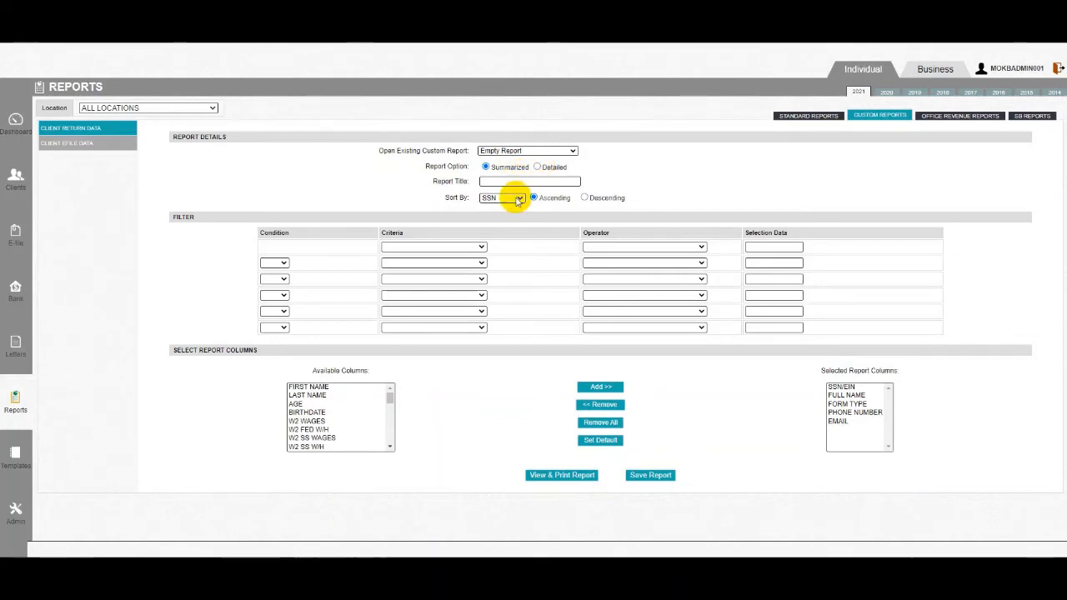
Review the filter criteria, the operators and the available report columns of the custom Client Return Data report.
left_click(477, 247)
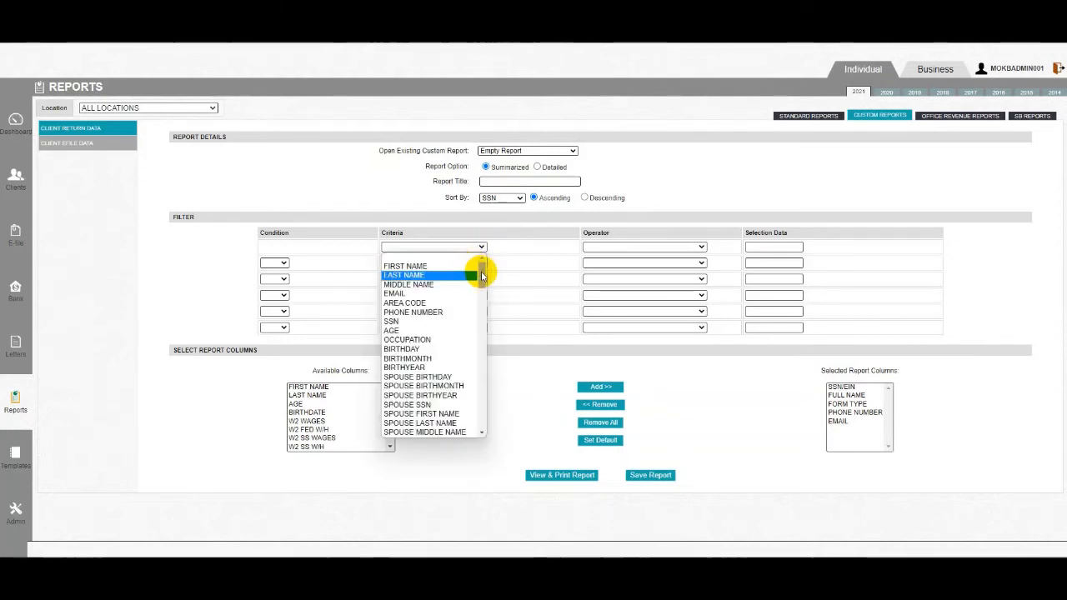
left_click_drag(482, 275, 505, 266)
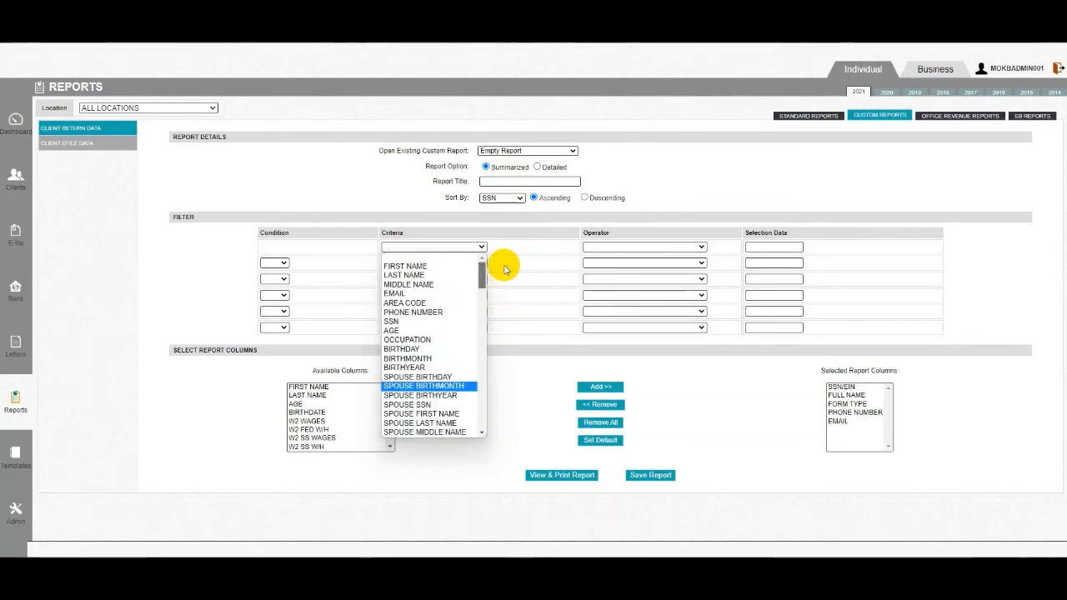
left_click(720, 188)
left_click(686, 247)
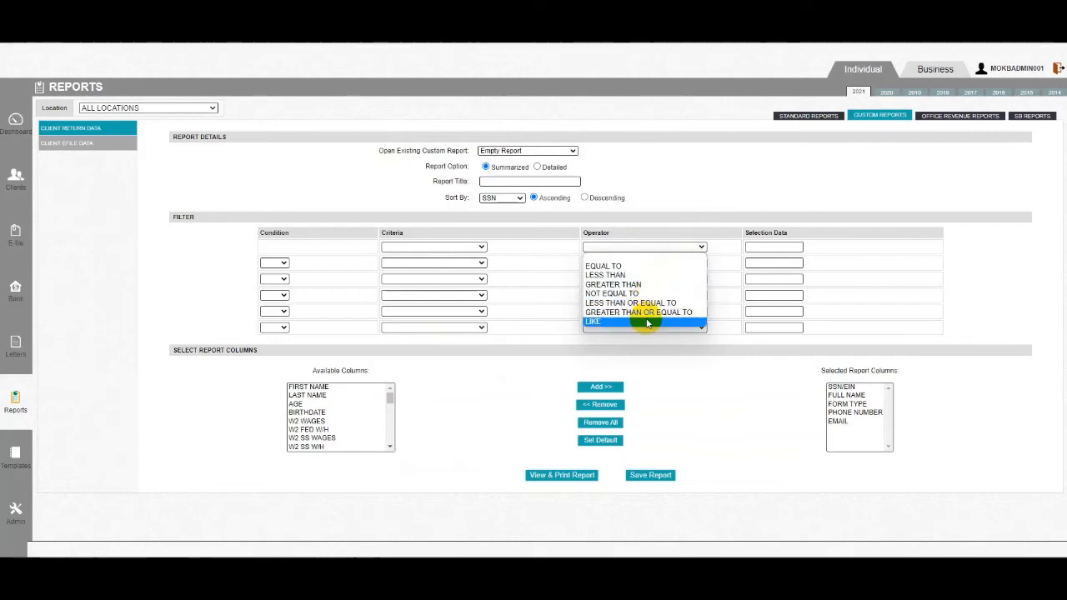
left_click(757, 177)
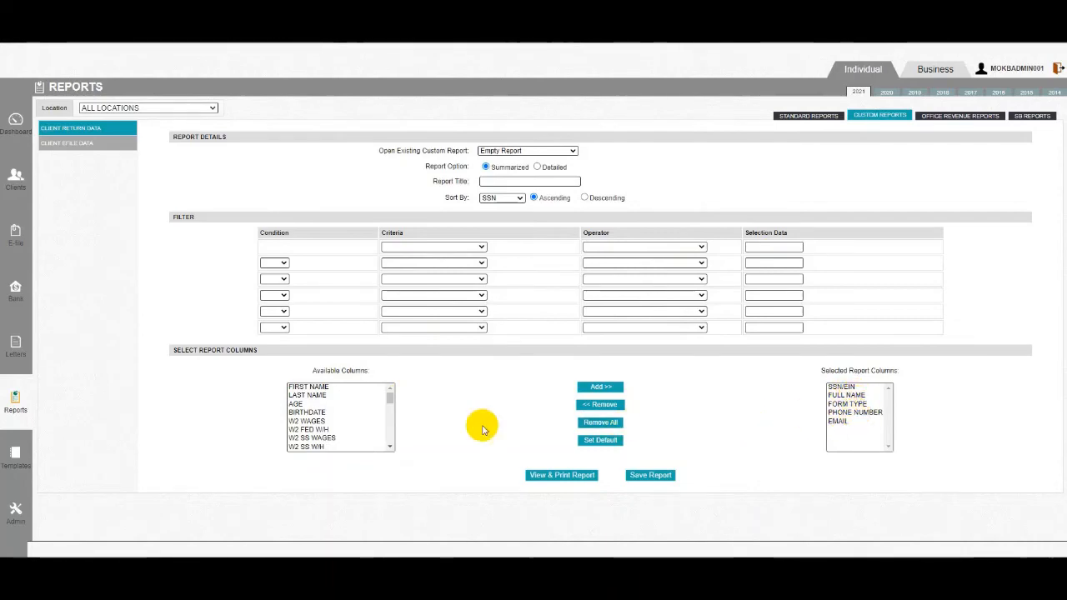
mouse_move(389, 398)
left_mouse_down()
mouse_move(389, 436)
mouse_move(392, 380)
left_mouse_up()
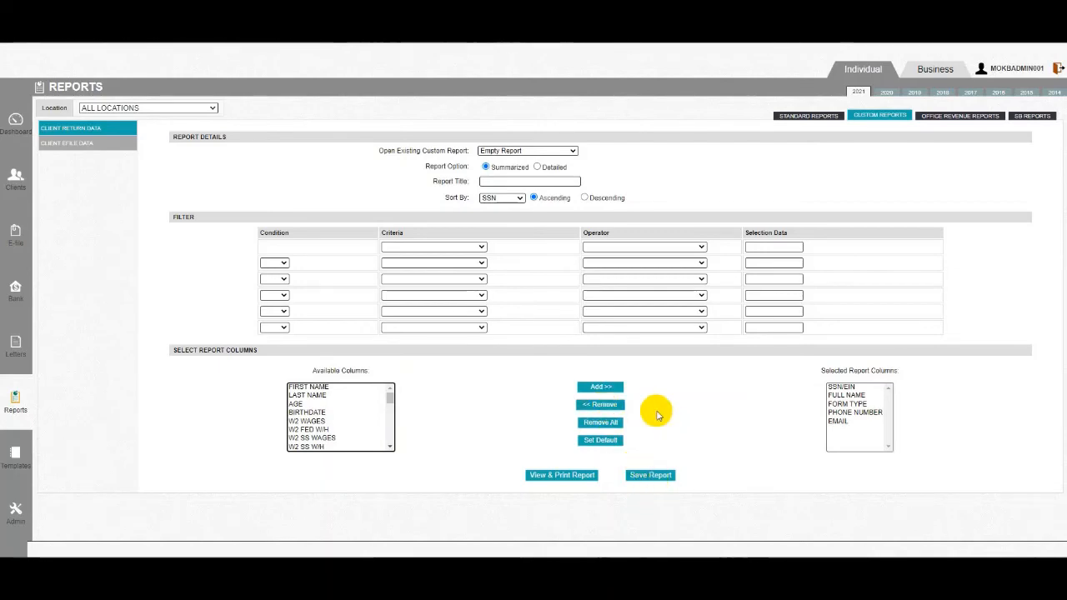
Load the existing custom report Wage Report 001 and generate it for viewing.
left_click(572, 153)
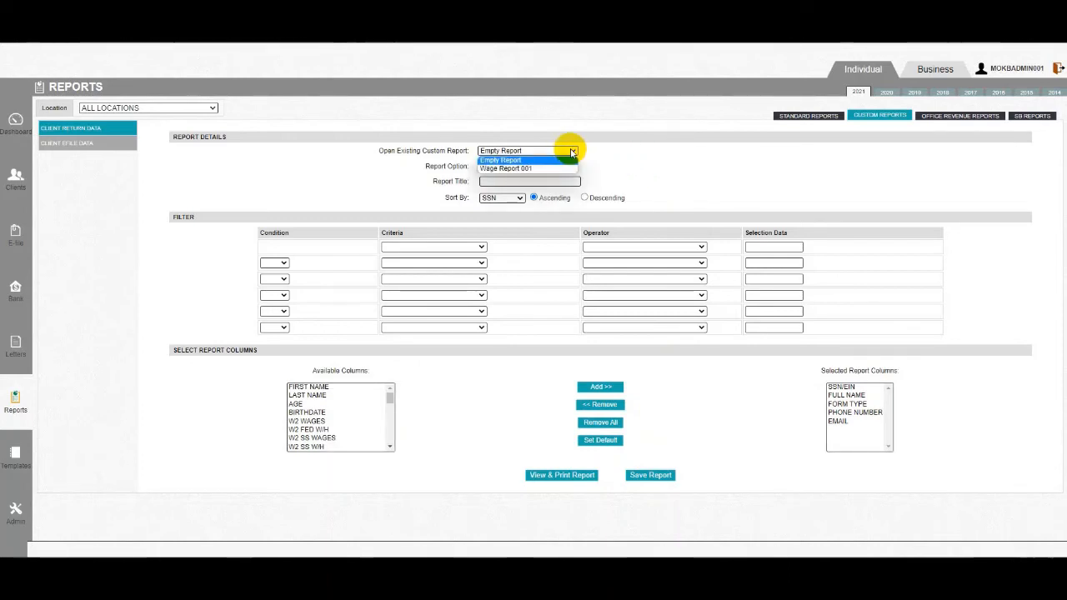
left_click(509, 170)
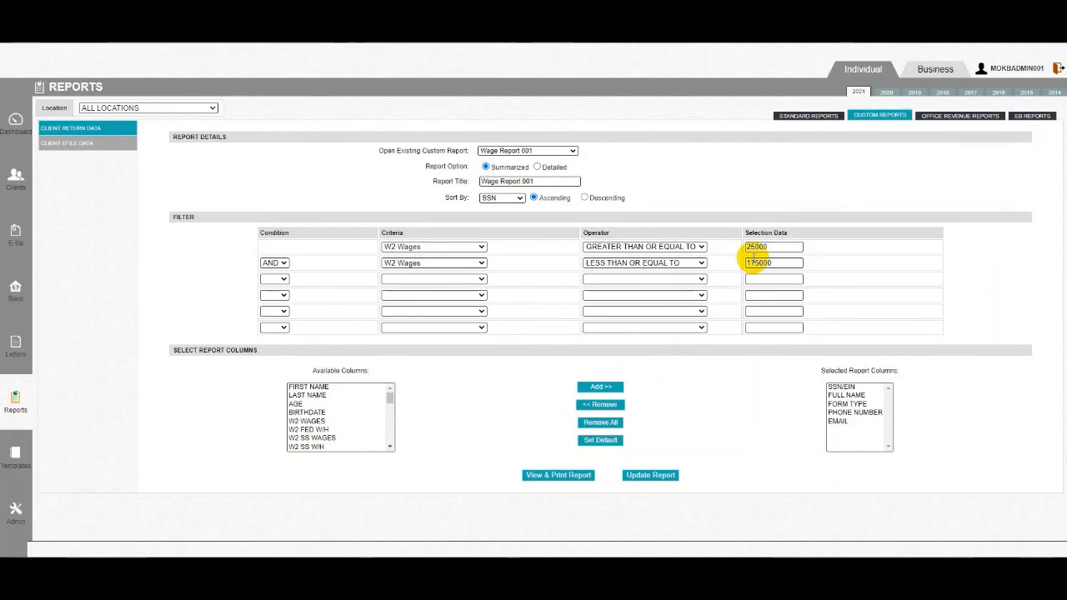
left_click(558, 478)
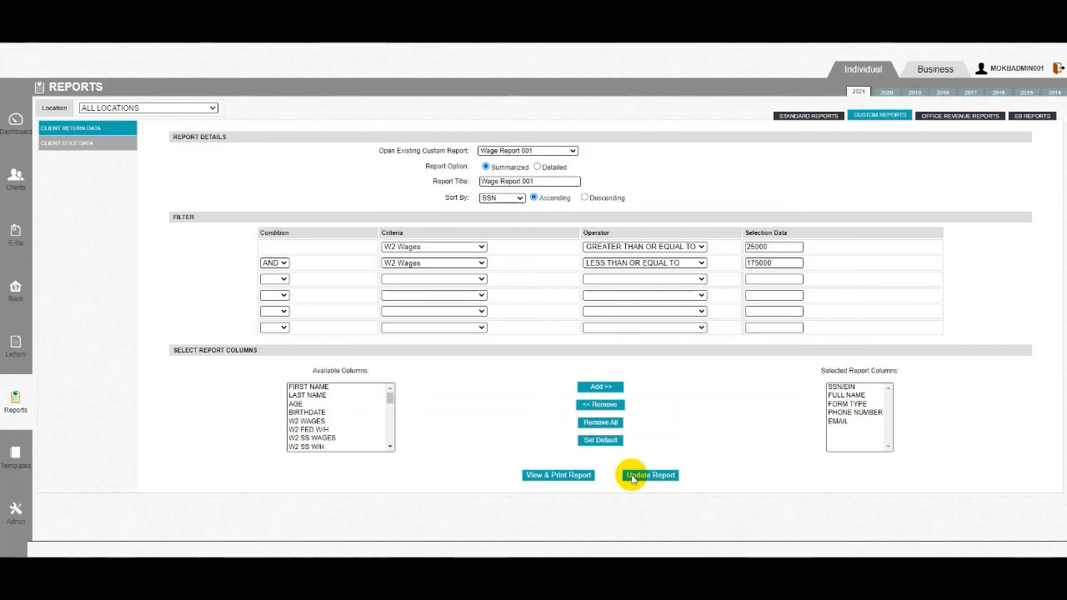
Open the Office Revenue reports and review the available reports and the payment categories for Paid Clients.
left_click(960, 116)
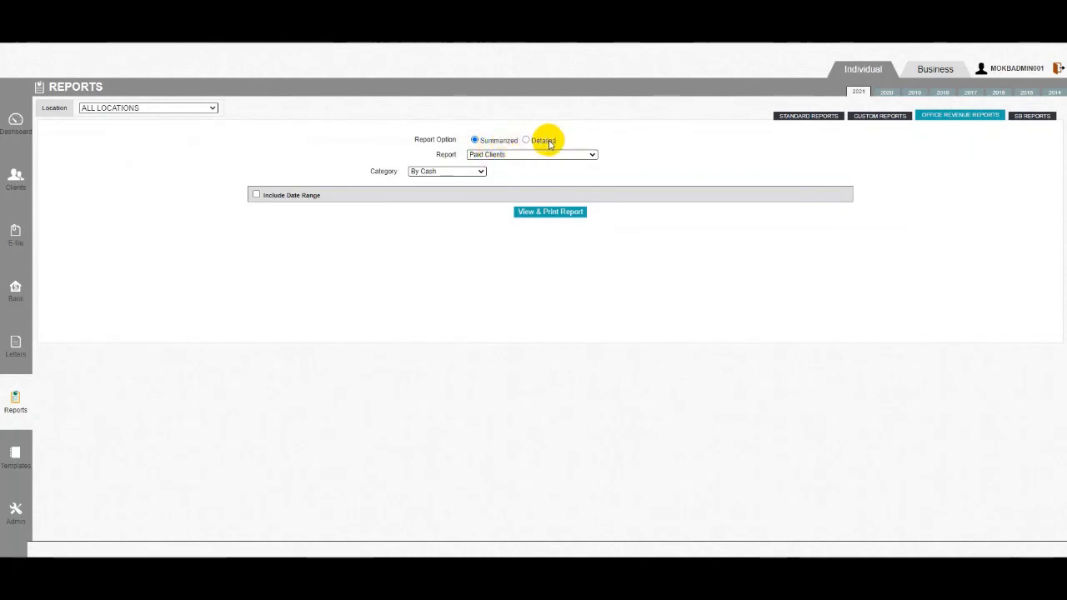
left_click(592, 154)
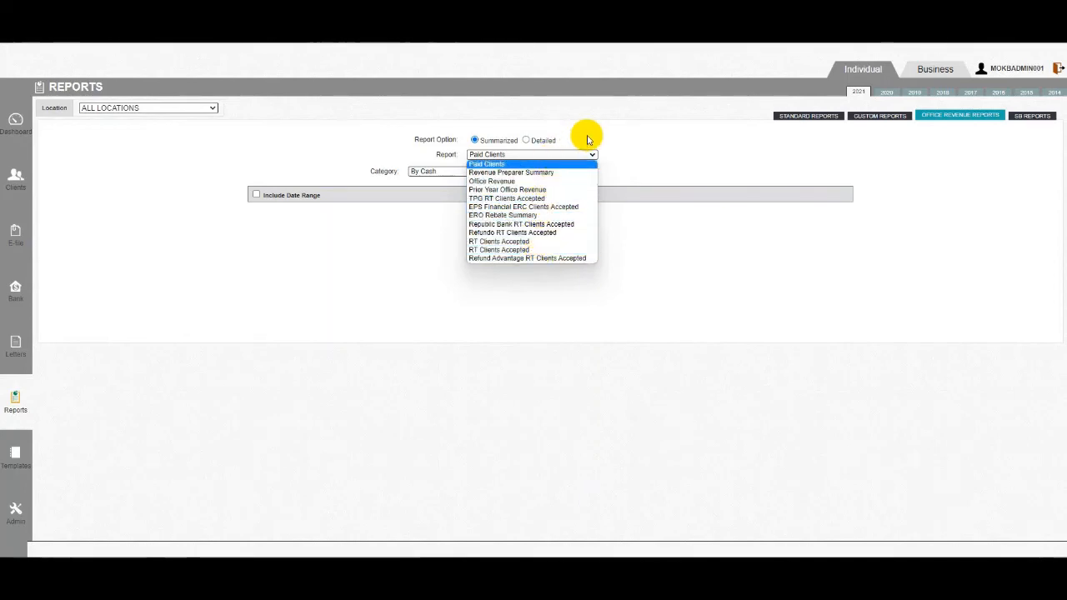
left_click(562, 163)
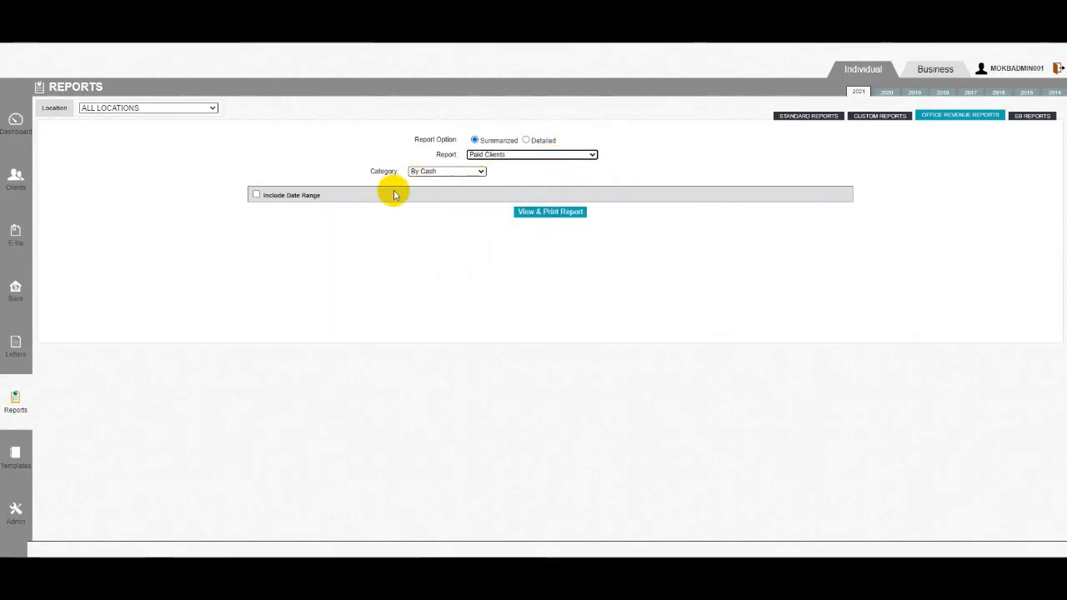
left_click(478, 172)
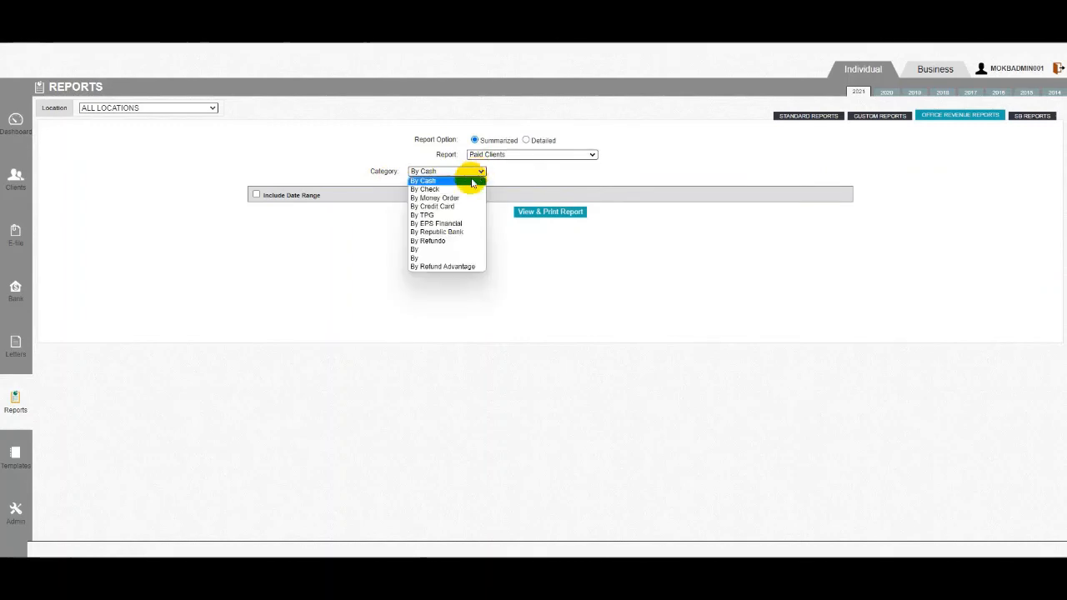
left_click(398, 142)
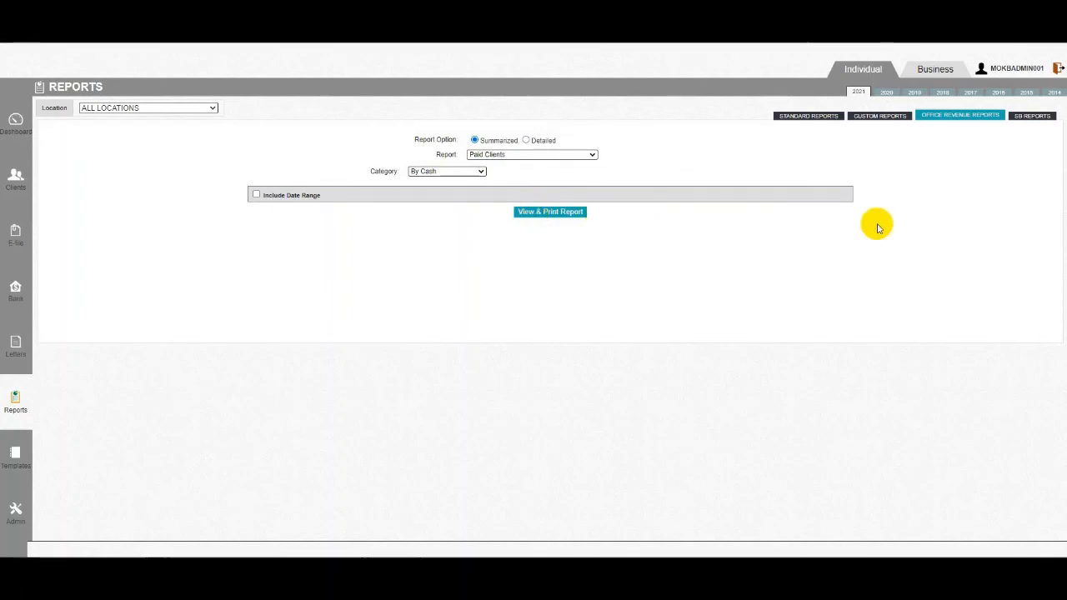
Generate the Location Lookup report from the SB Reports, enlarge its window to show all columns, and close it.
left_click(1030, 117)
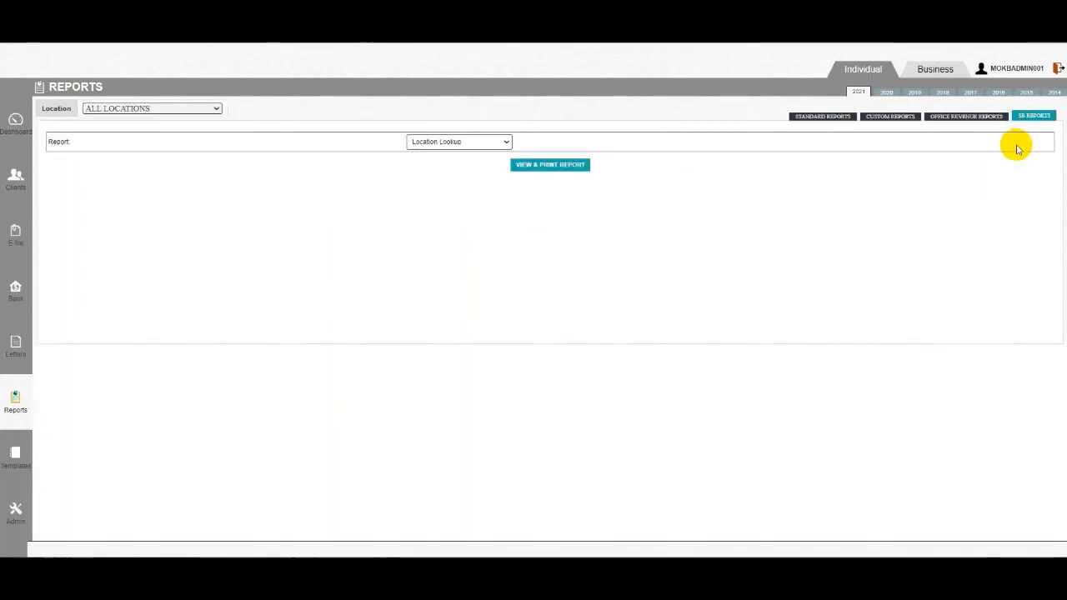
left_click(506, 142)
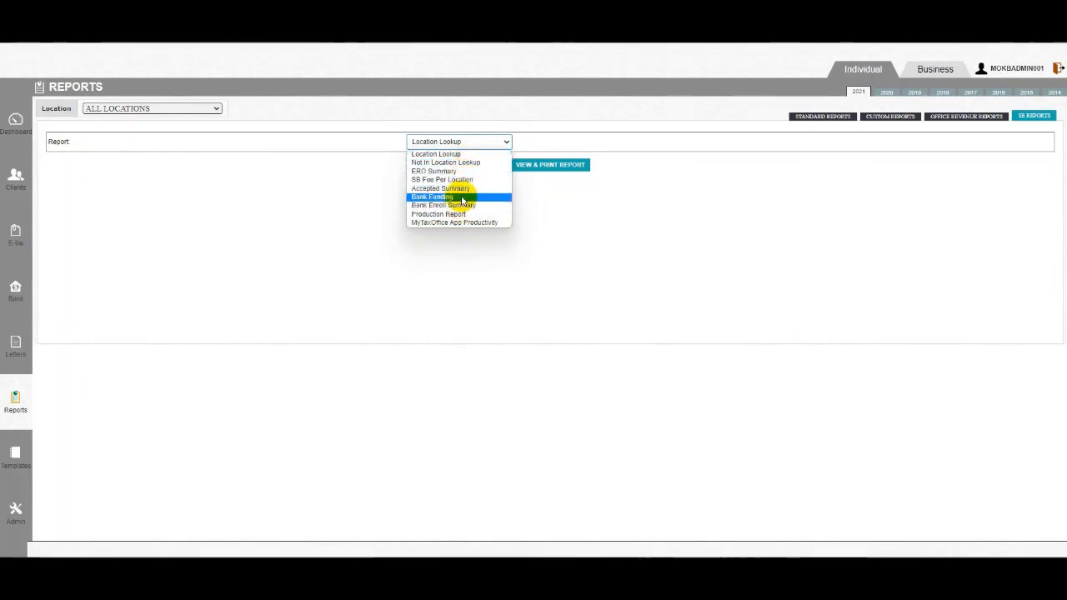
left_click(462, 155)
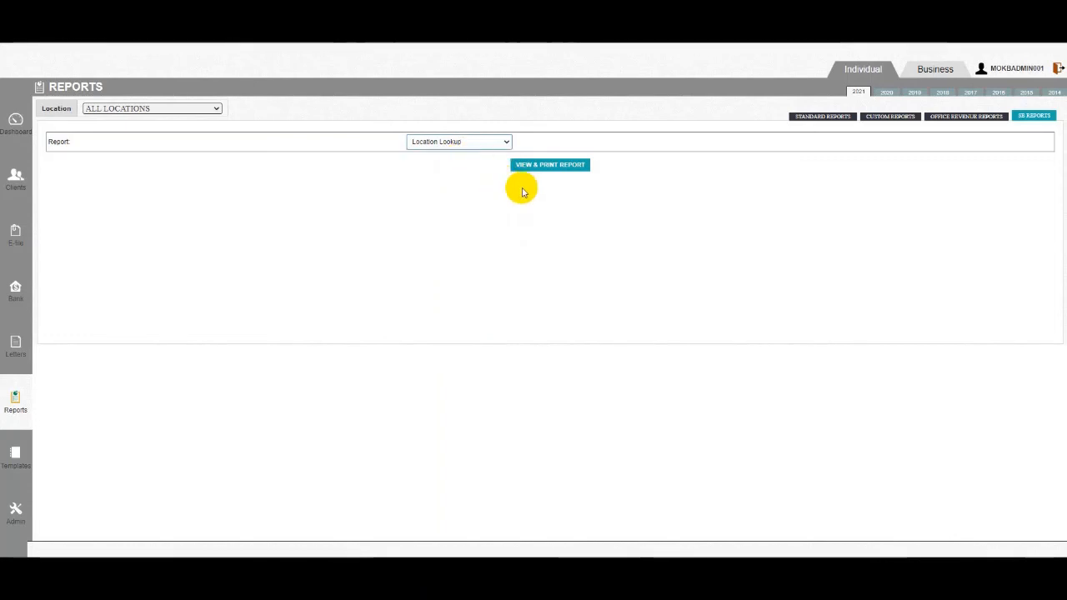
left_click(538, 166)
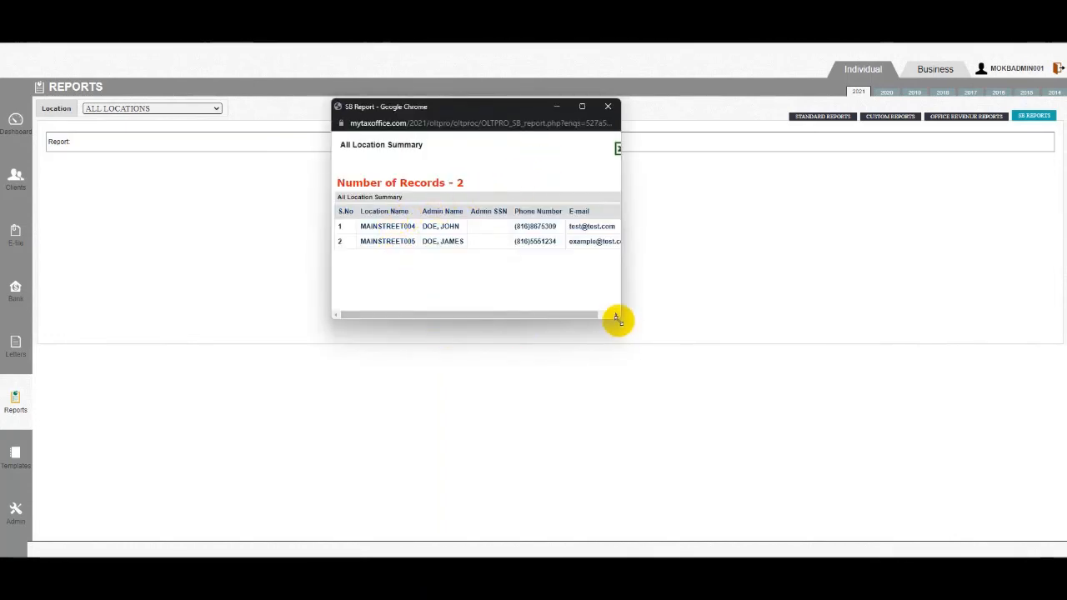
left_click_drag(617, 318, 688, 356)
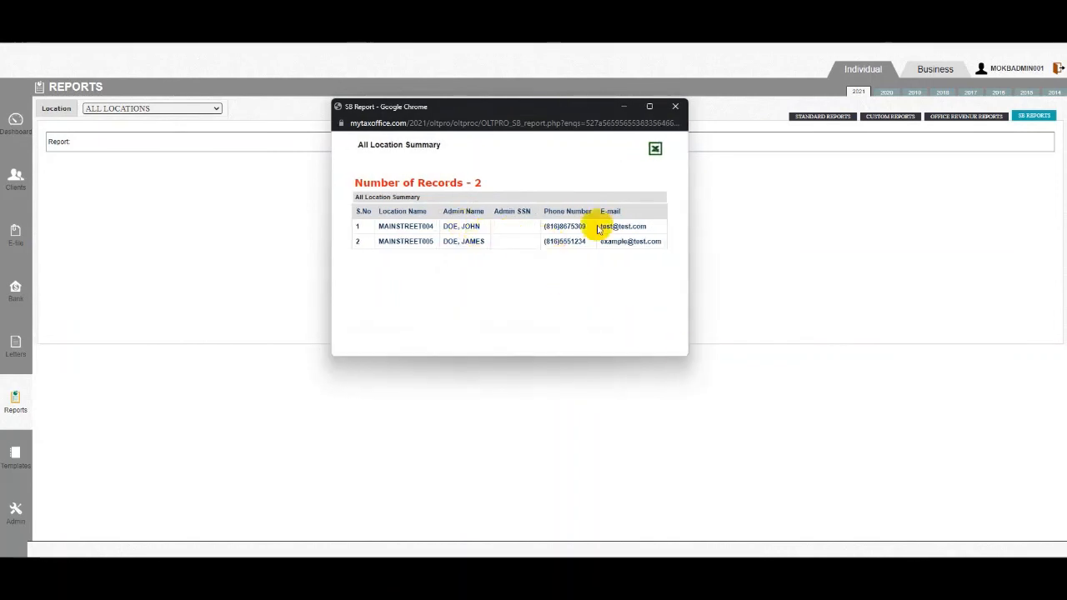
left_click(676, 109)
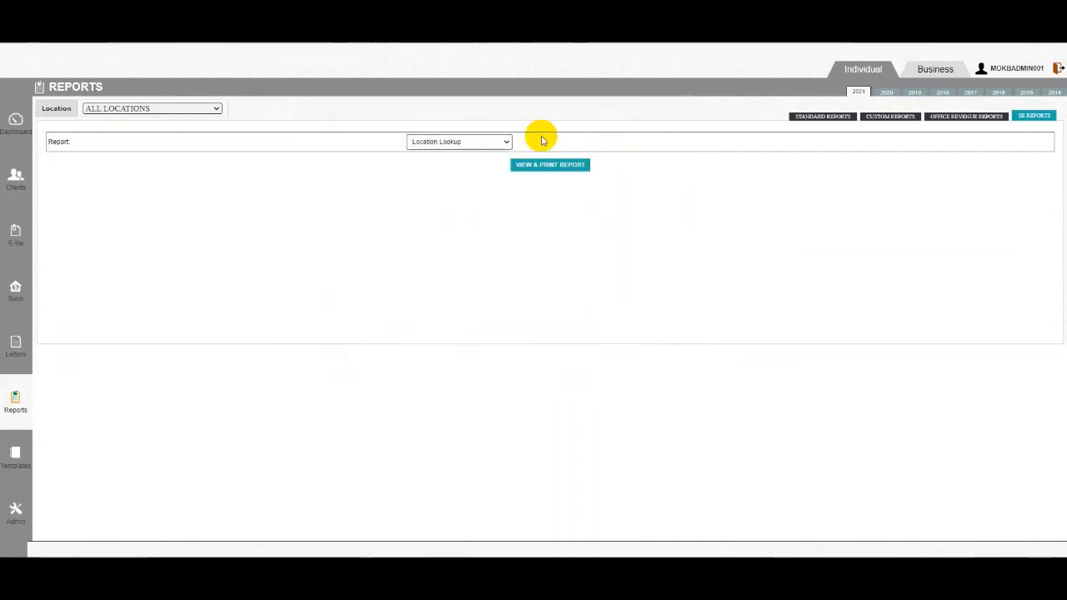
Generate the ERO Summary report for all locations, view it, and close the report window.
left_click(505, 140)
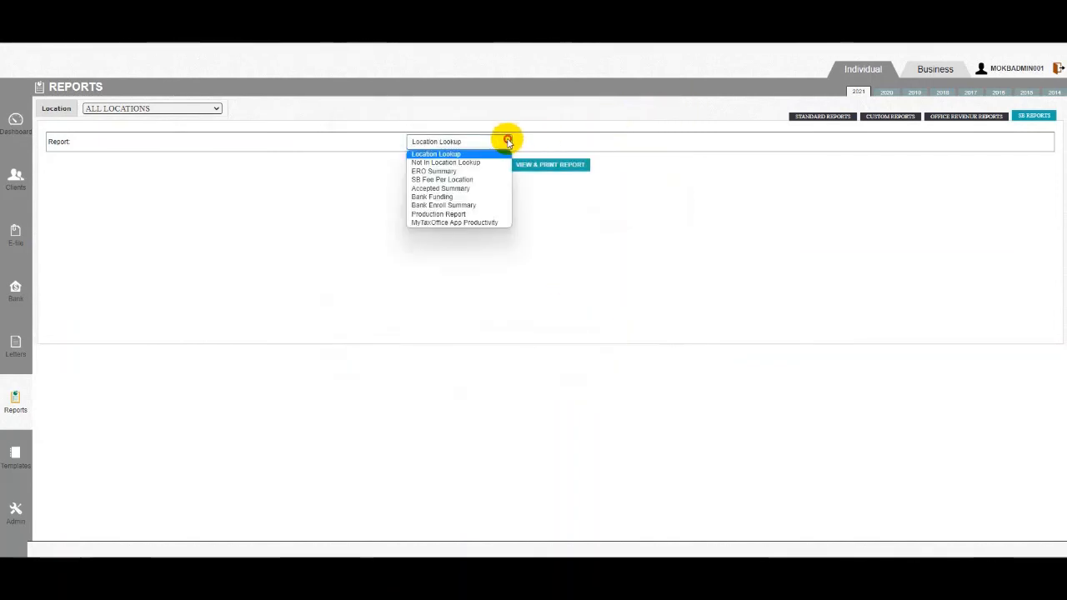
left_click(468, 171)
left_click(529, 172)
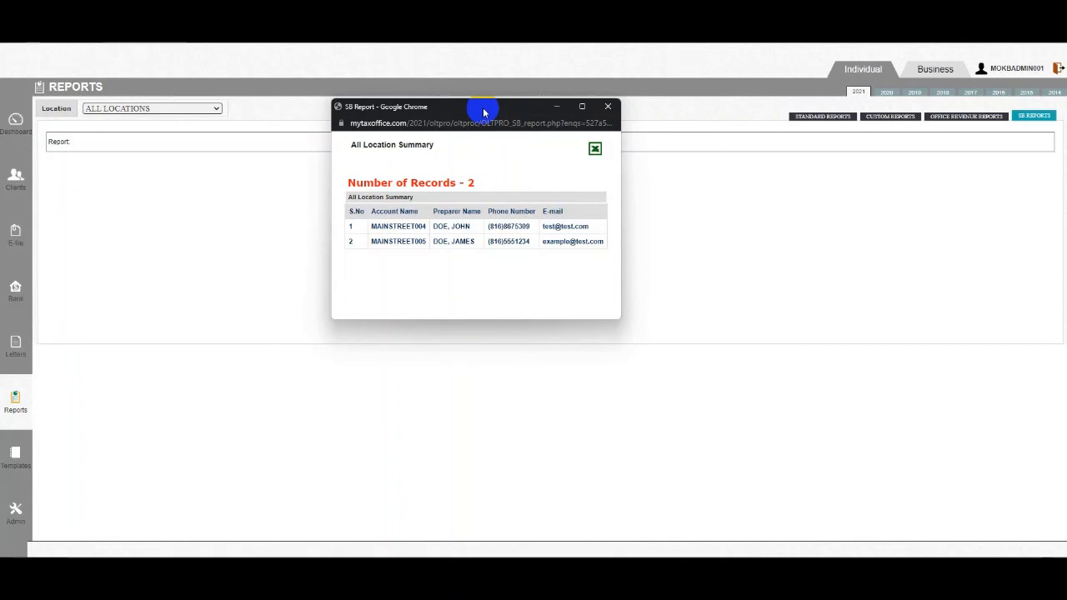
left_click(608, 106)
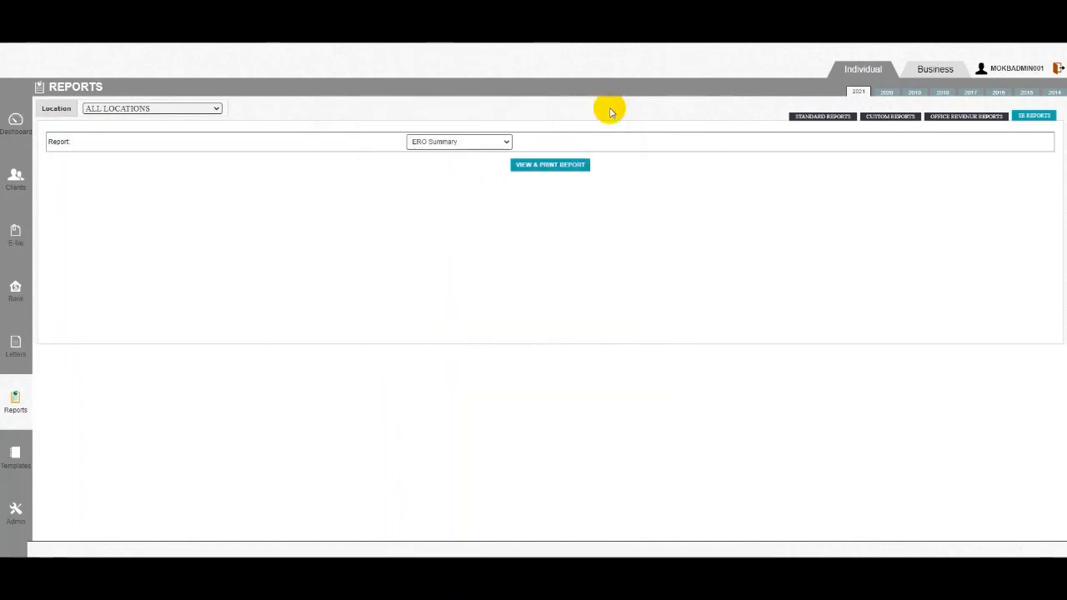